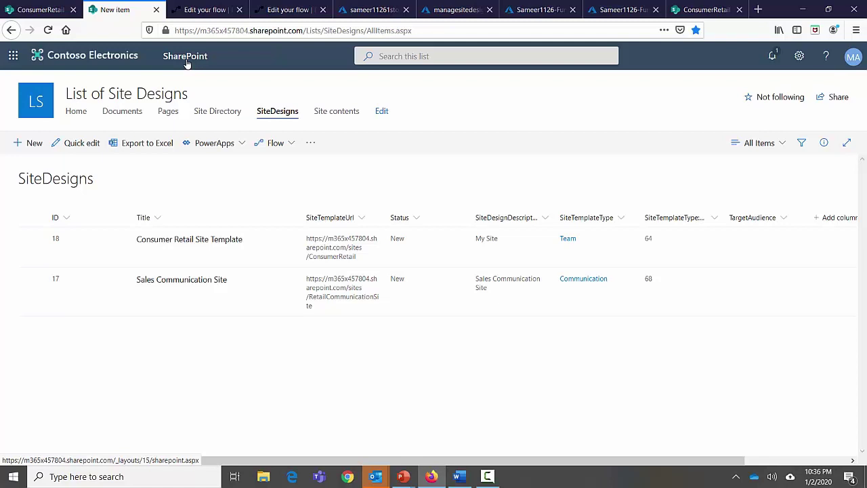
- Open the SharePoint start page in a new browser tab and switch to it
right_click(187, 62)
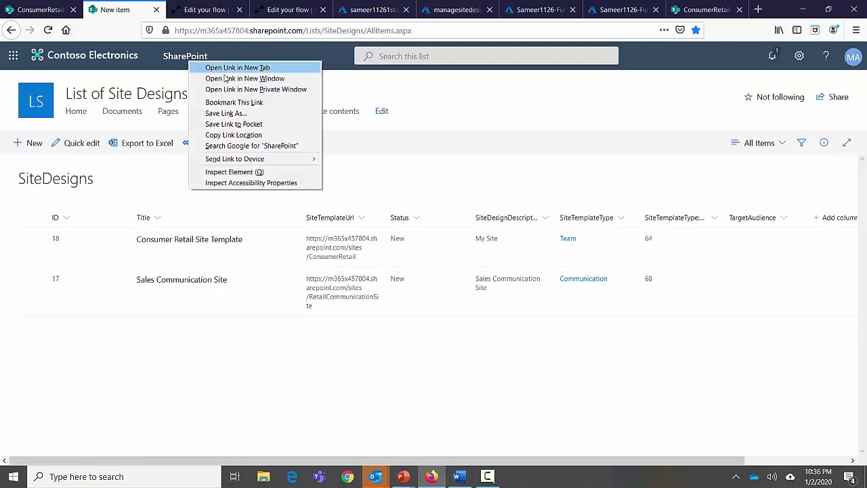
click(227, 67)
click(185, 12)
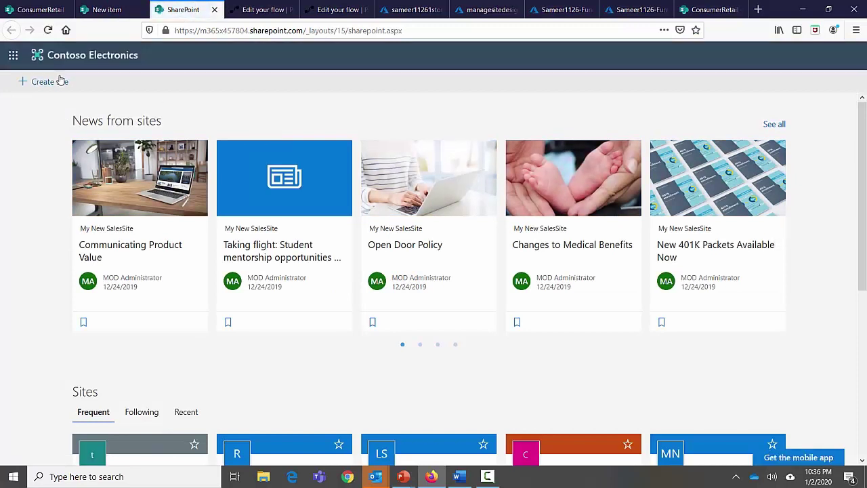
- Start creating a team site that uses the Consumer Retail Site Template design
click(441, 184)
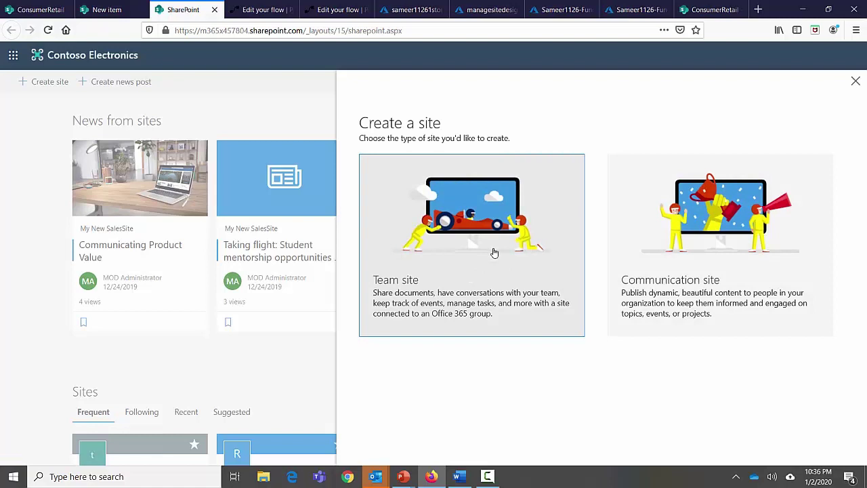
click(492, 250)
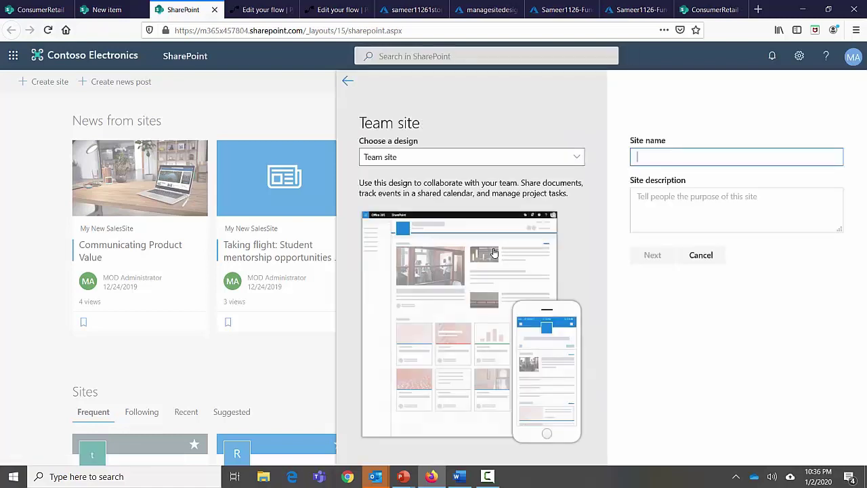
click(445, 157)
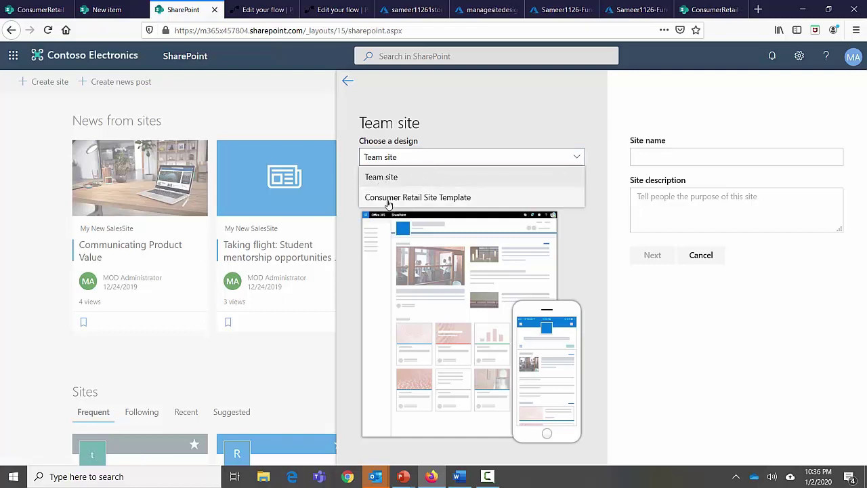
click(539, 201)
- Name the site "My New Consumer Site" and finish creating it without adding owners or members
click(666, 156)
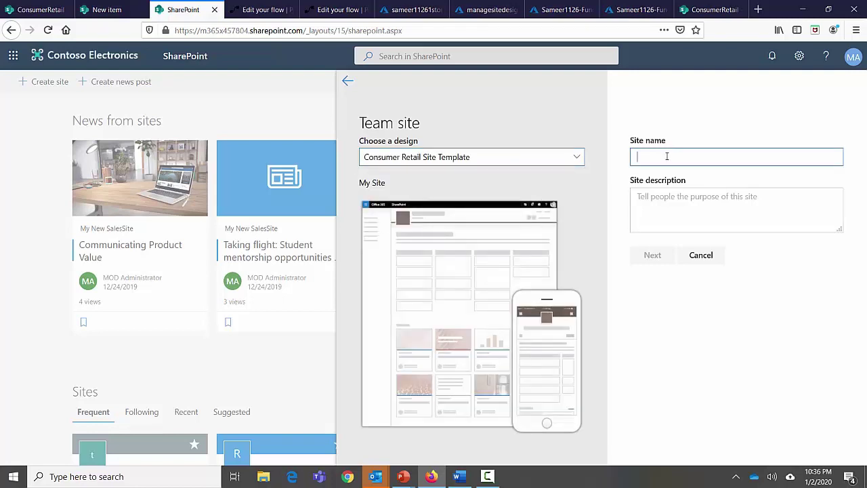
text(My )
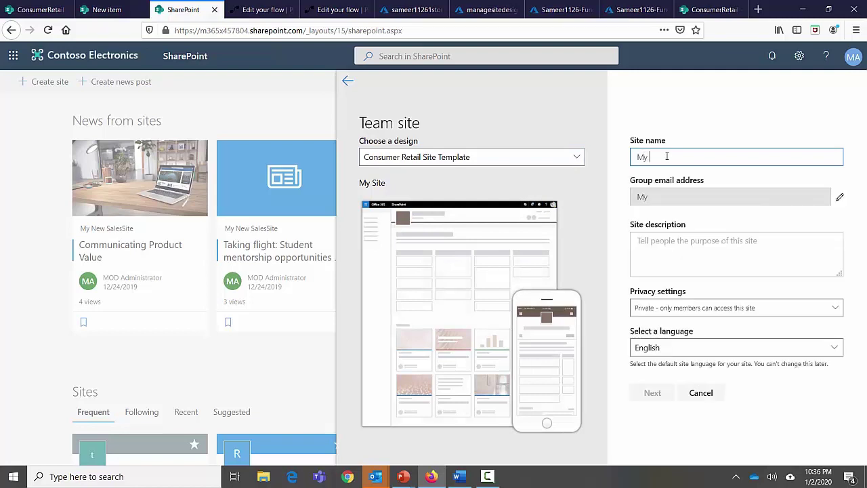
text(New Consumer Site)
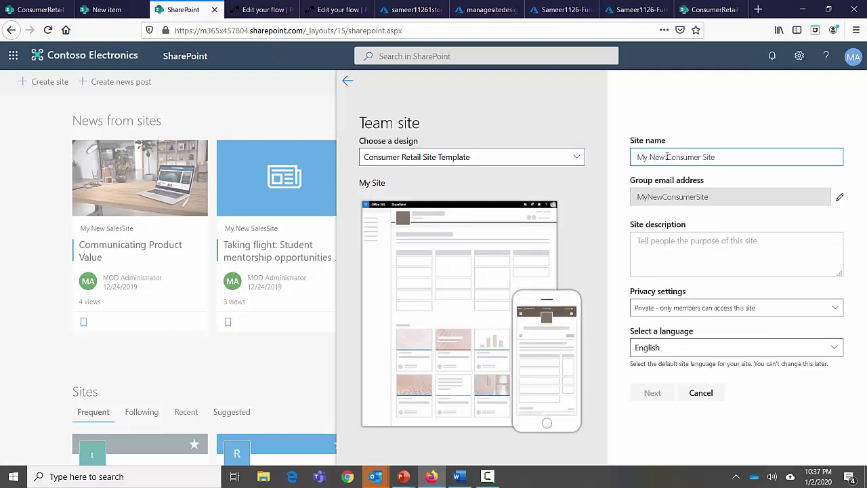
triple_click(667, 157)
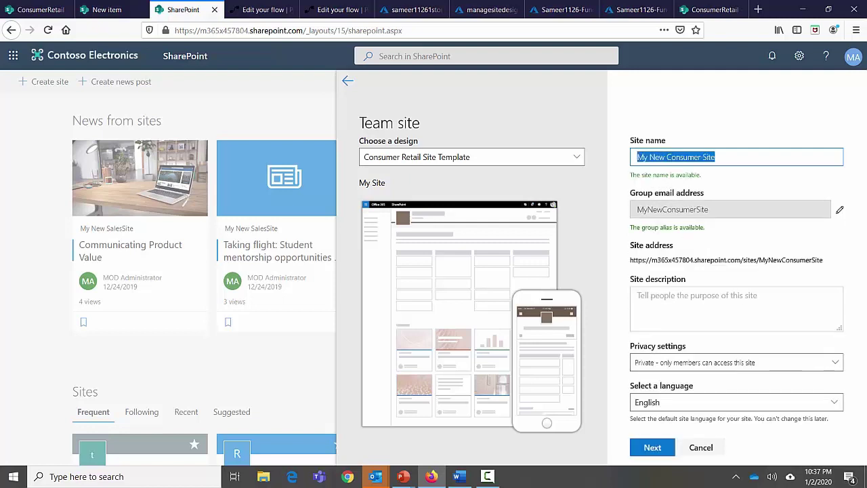
click(652, 447)
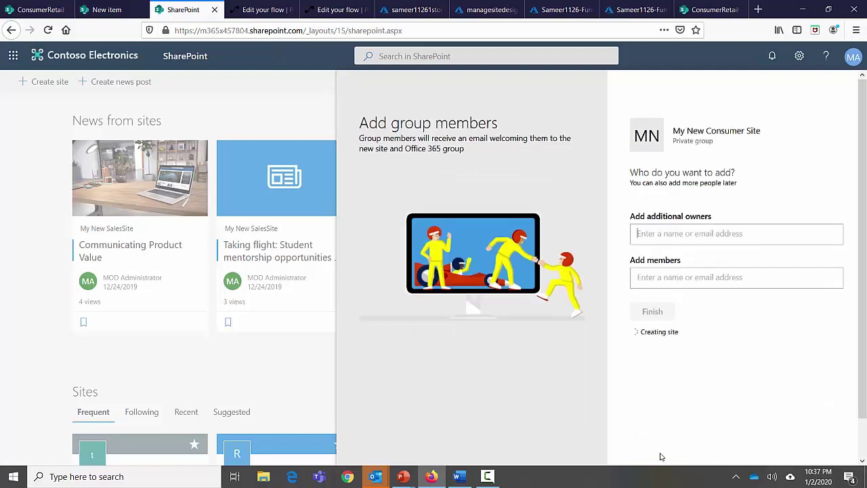
click(799, 240)
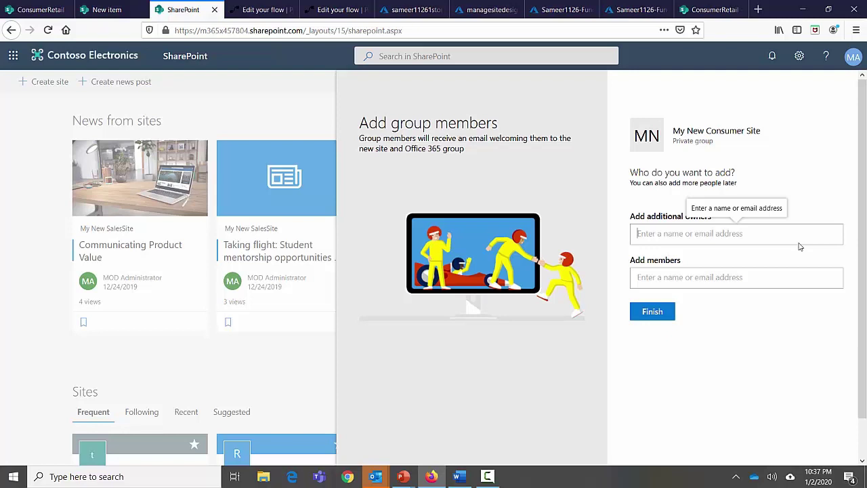
click(657, 312)
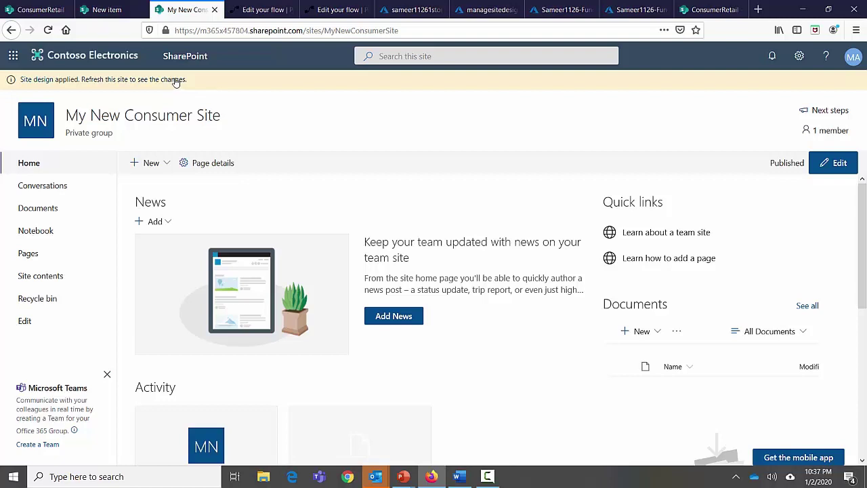
- Return to the SharePoint start page and check which designs are offered for a new team site
click(190, 60)
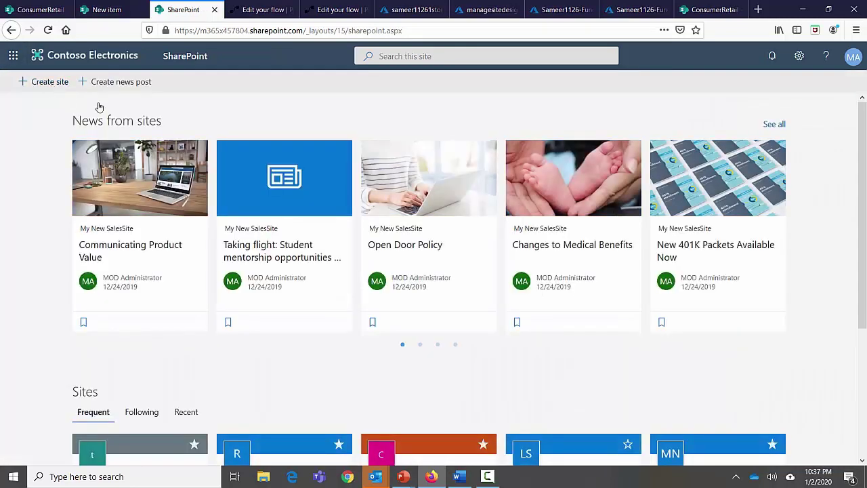
click(83, 78)
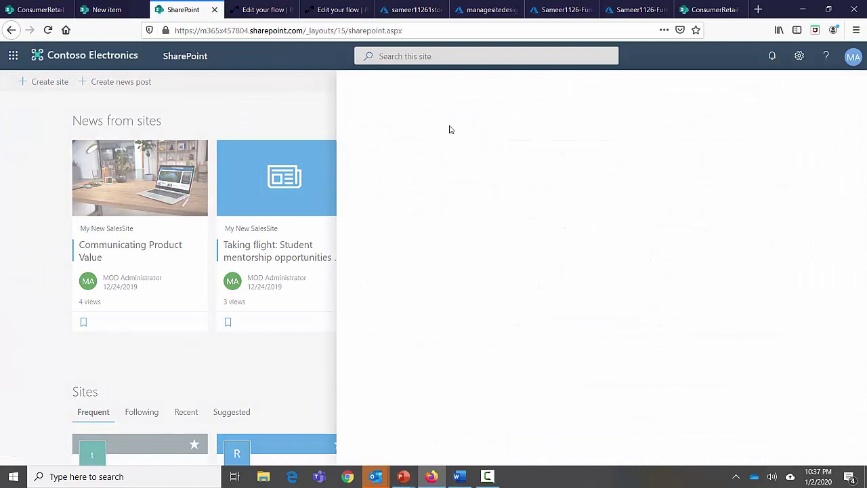
click(457, 286)
click(569, 157)
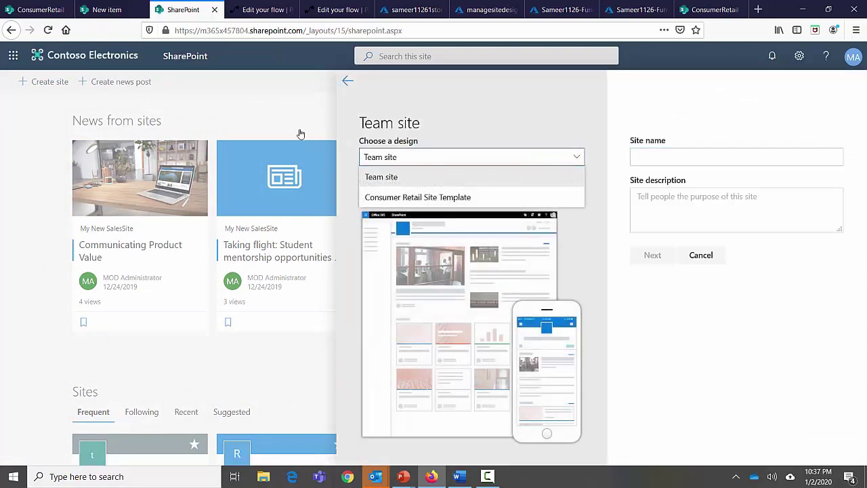
click(296, 102)
click(107, 10)
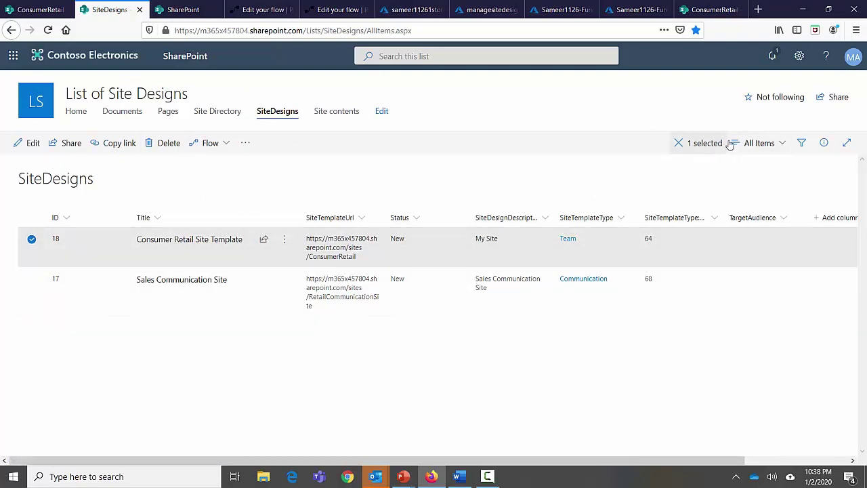
click(676, 147)
click(27, 144)
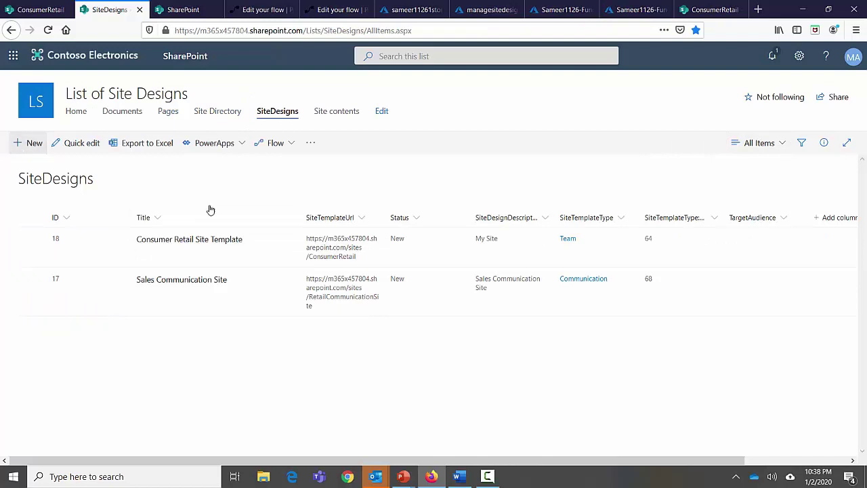
click(571, 210)
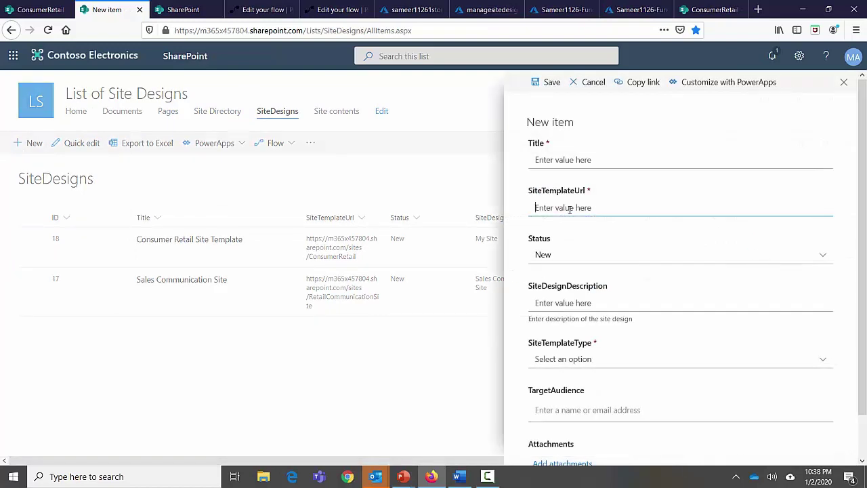
text(https://m365x457804.sharepoint.com/sites/ConsumerRetail)
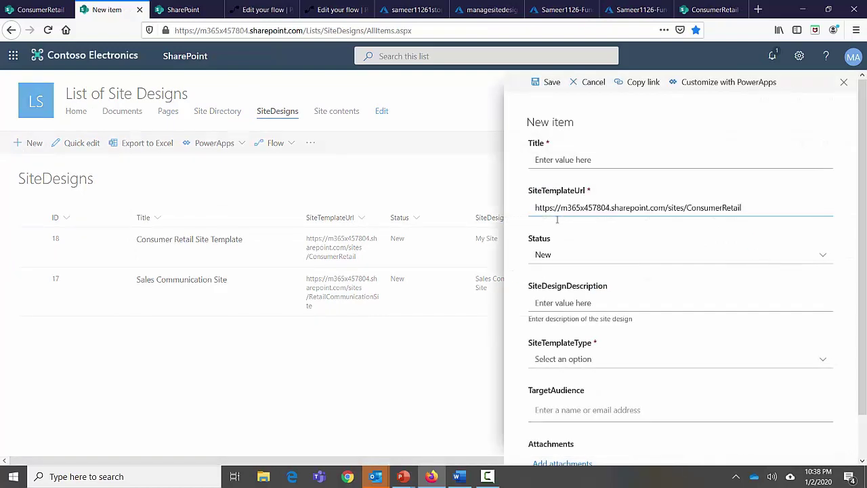
- Review the ConsumerRetail template site's home page and its Products list
click(37, 10)
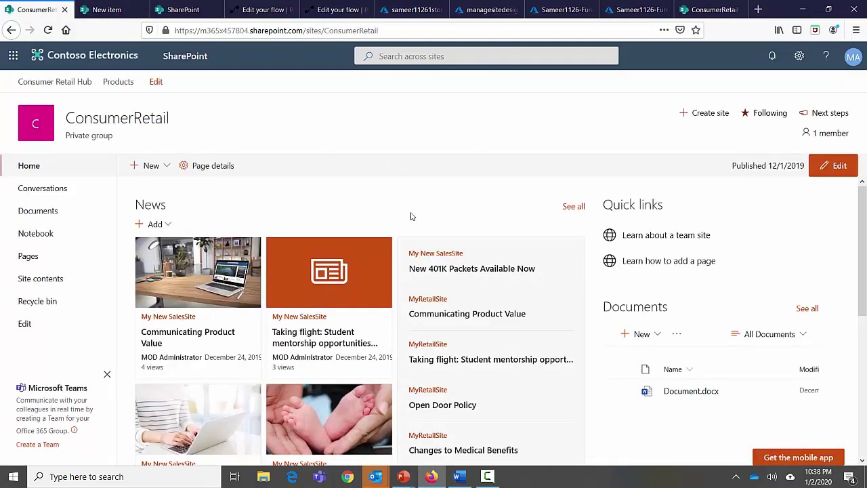
scroll(410, 216, down, 1)
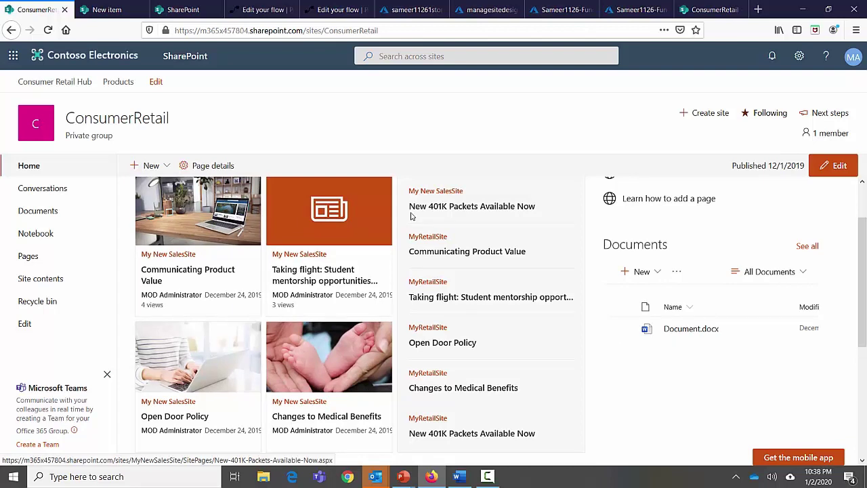
scroll(410, 216, down, 3)
scroll(411, 216, up, 4)
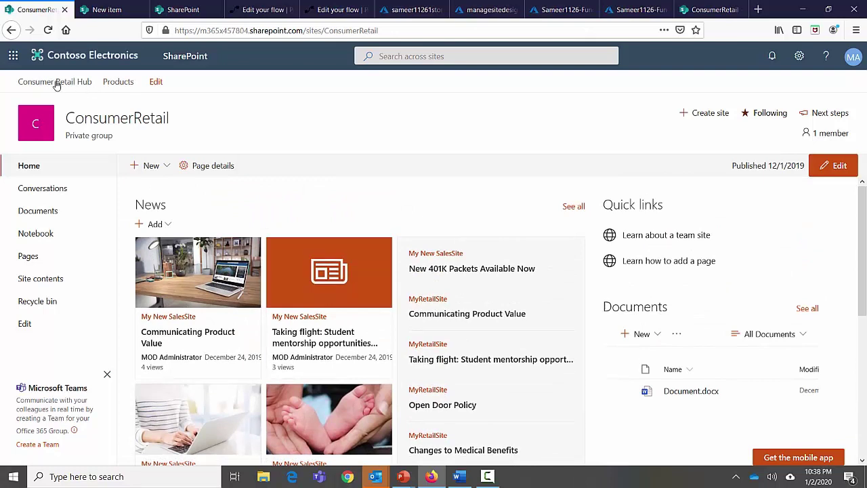
click(120, 85)
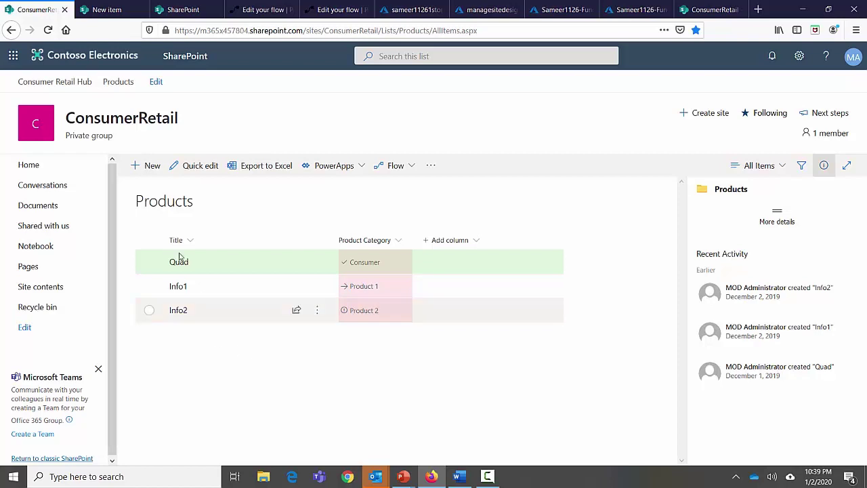
- Back in the new SiteDesigns item, enter the title "Retail Site" and choose New as its status
click(110, 13)
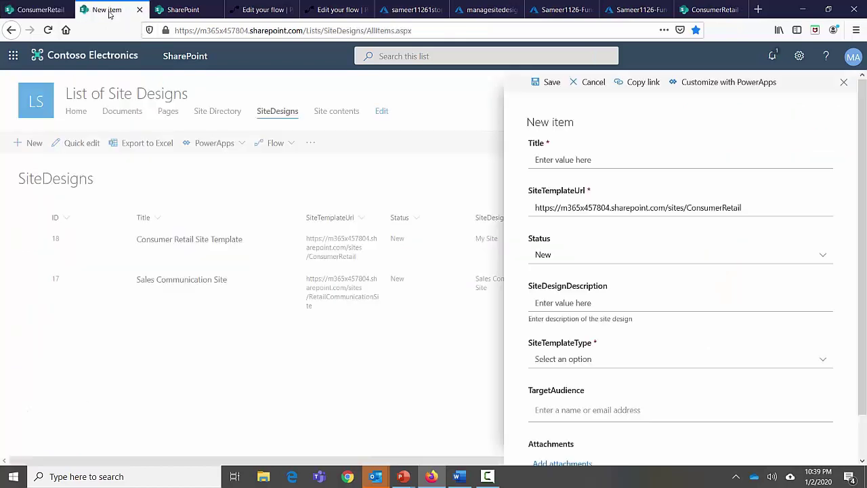
click(589, 158)
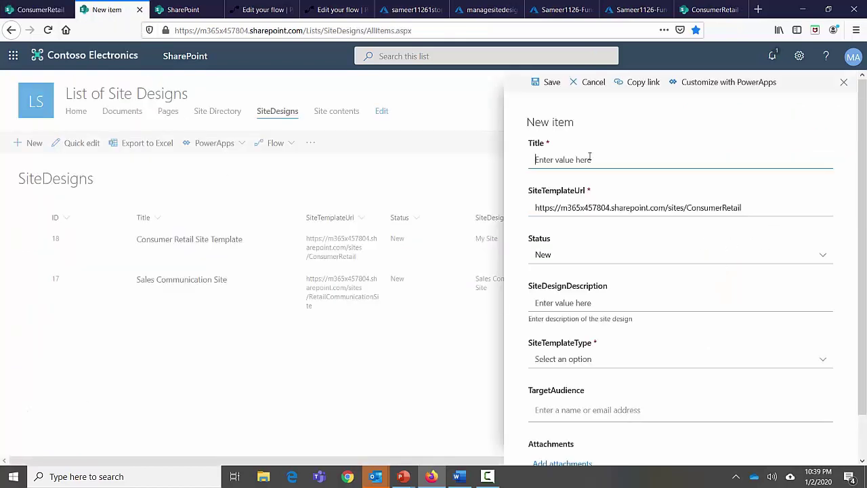
text(Retail Site)
click(566, 260)
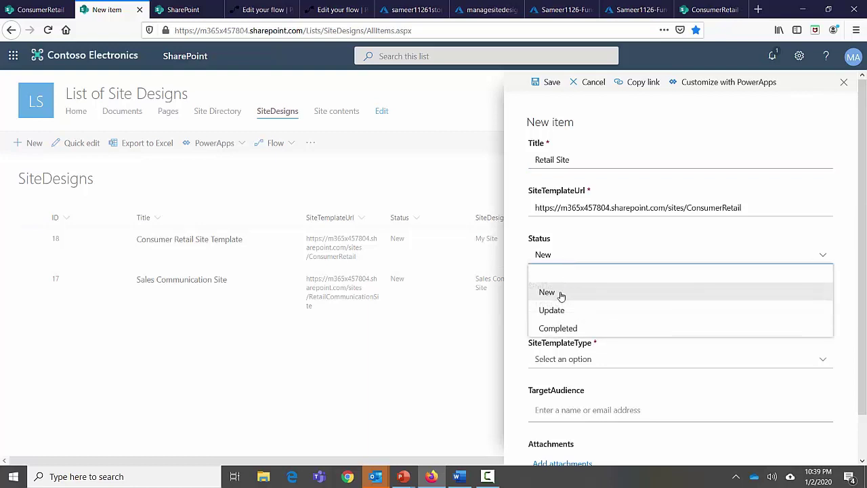
click(573, 294)
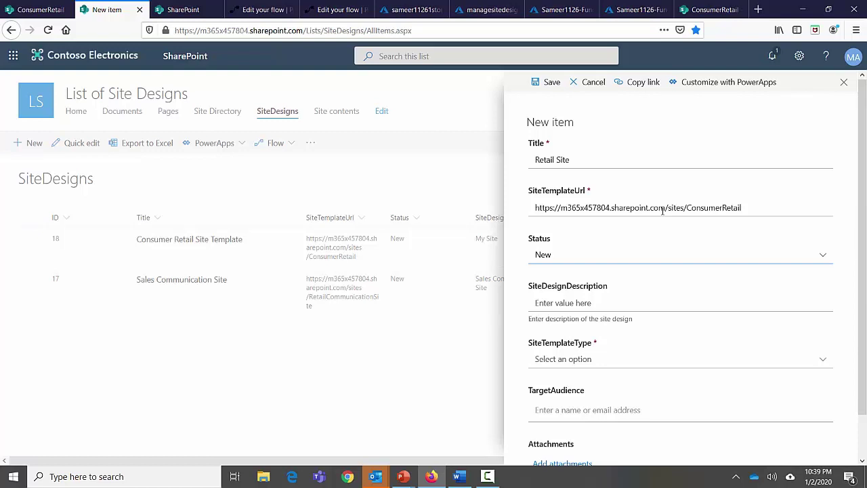
click(624, 256)
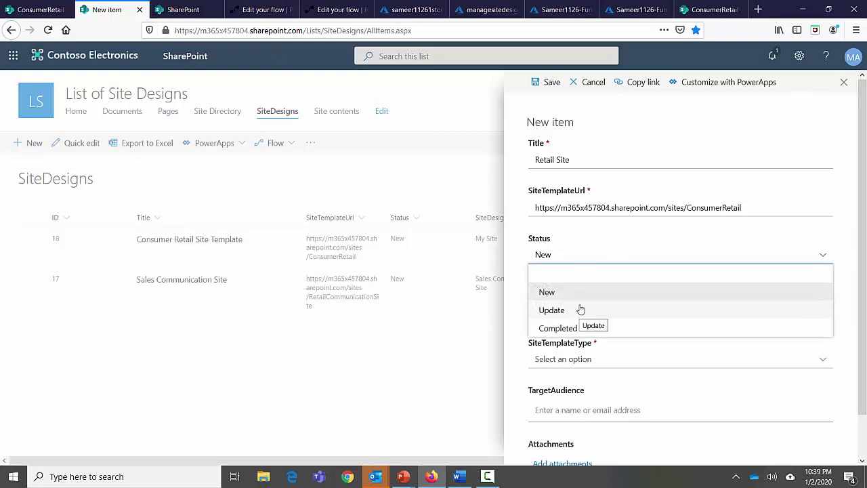
click(584, 293)
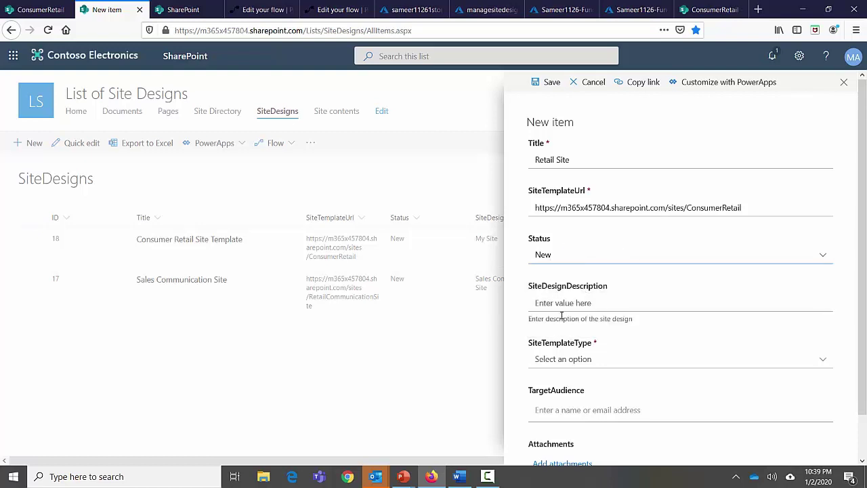
- Enter the site design description "this is a site for Retail and all users should be using this."
click(571, 302)
text(this)
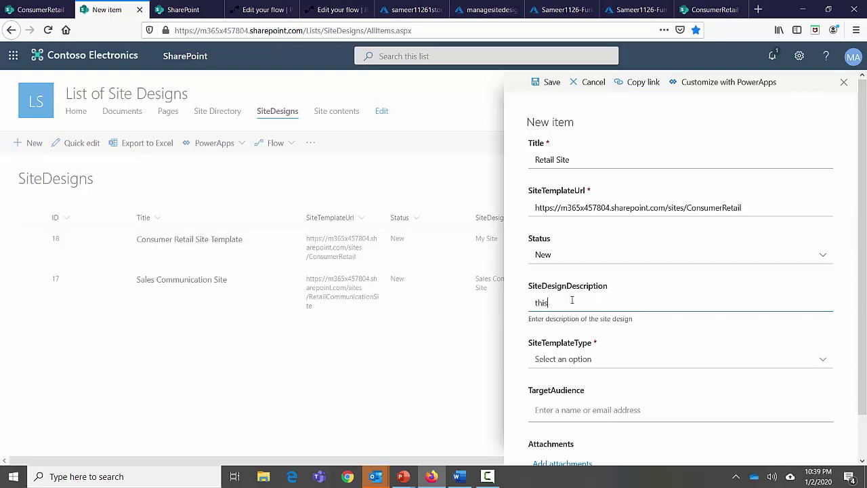
text( is a site for Retail and all )
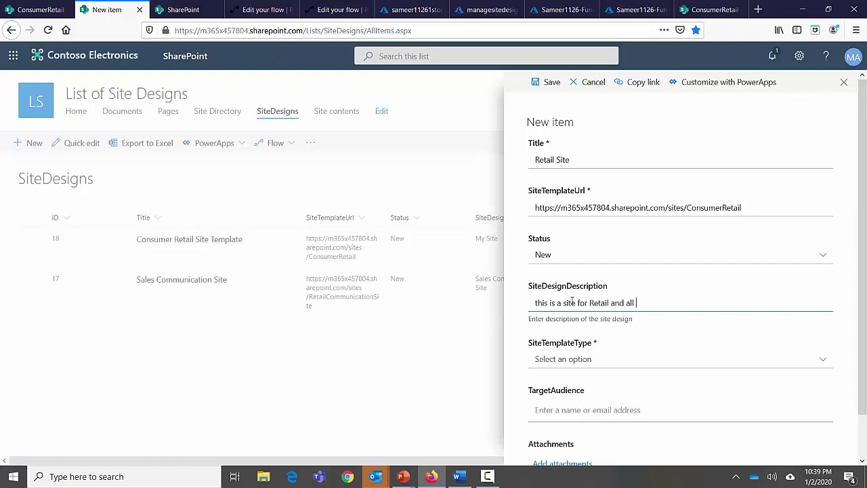
text(users s)
text(hodl be using this.)
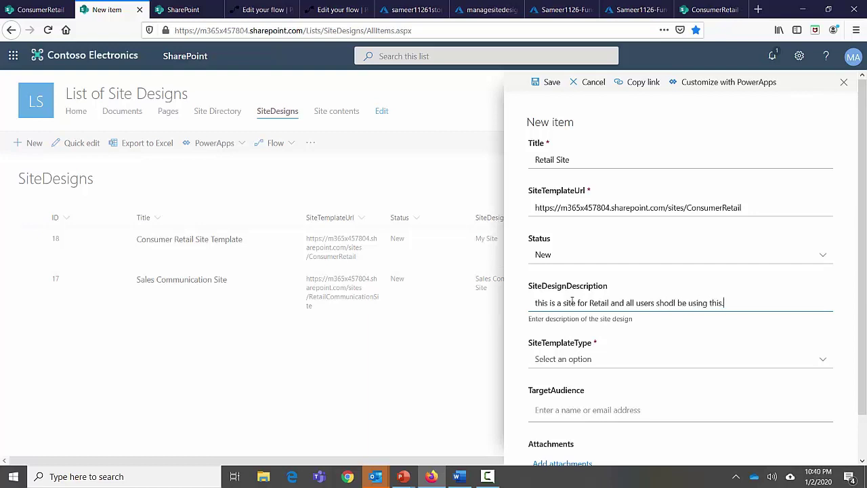
key(BackSpace)
text(u)
key(Right)
text(d)
- Set the new item's SiteTemplateType to Team
click(595, 362)
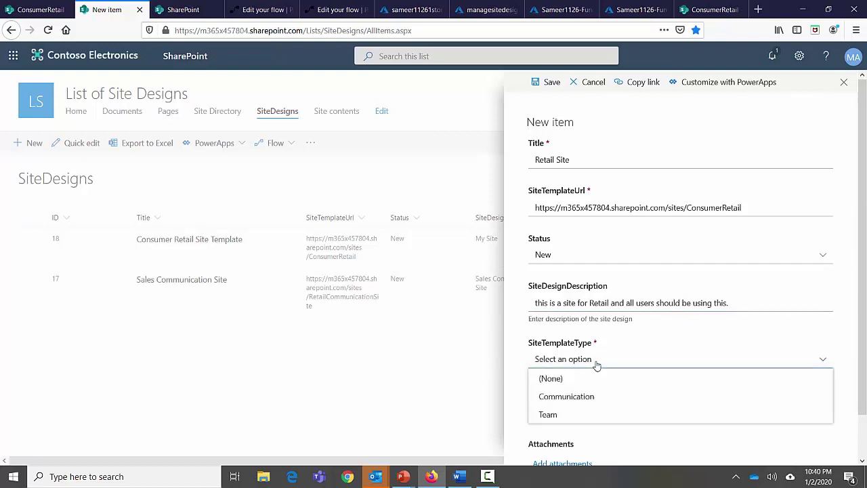
click(573, 414)
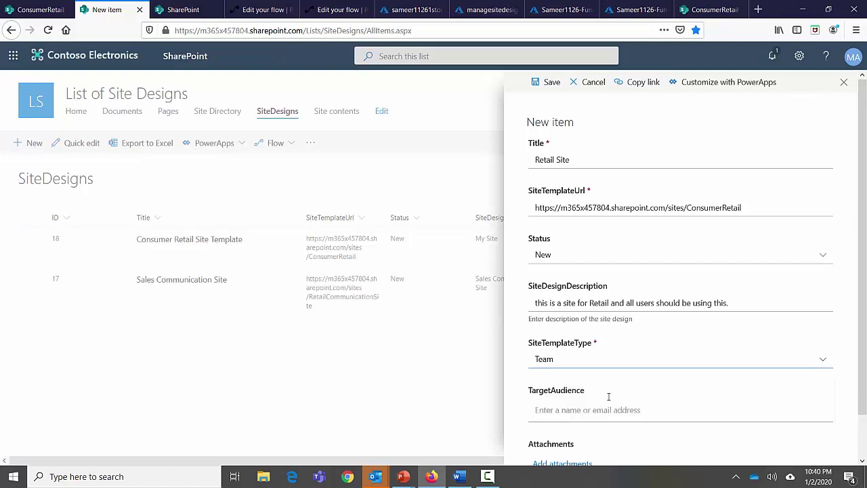
scroll(704, 368, down, 2)
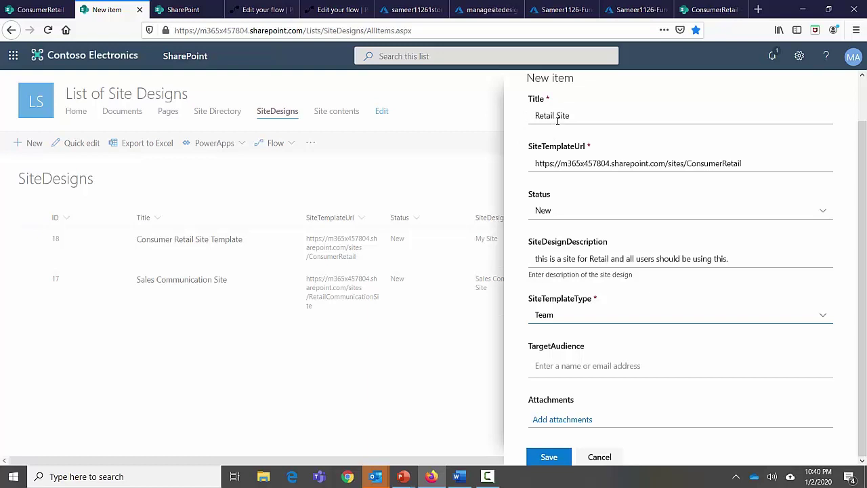
- Save the new Retail Site item to the SiteDesigns list
click(553, 457)
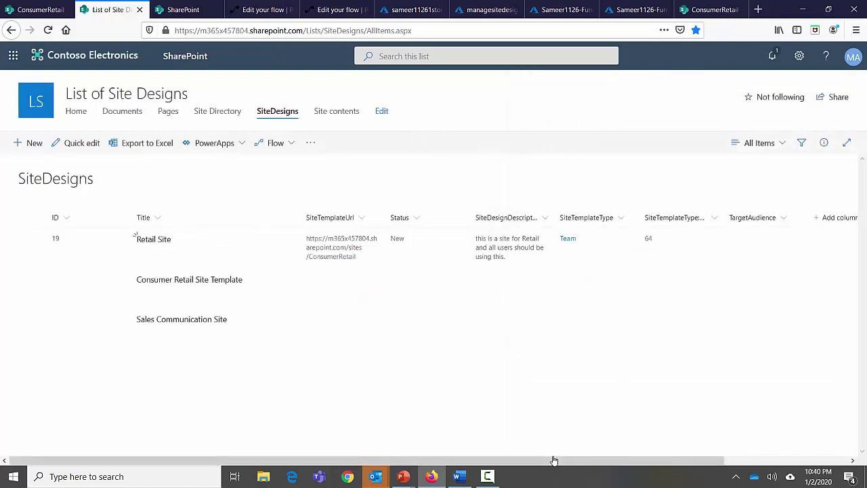
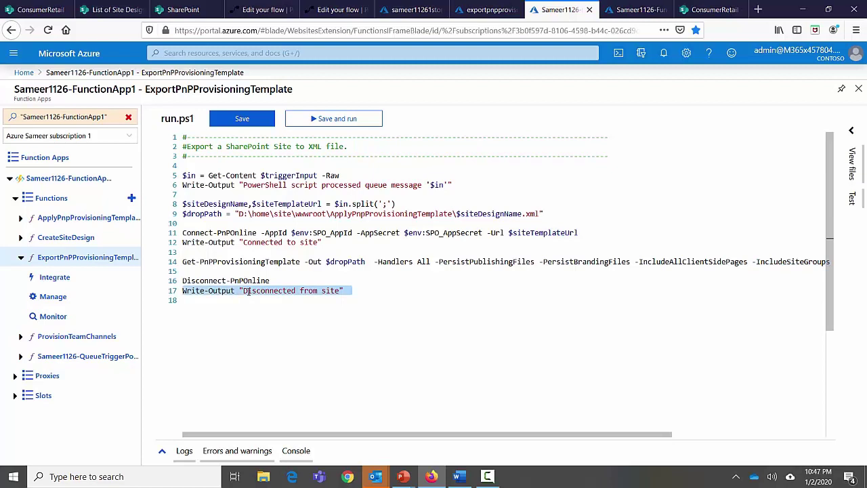
- Review siteDesignName in the export script's drop path and the AutomateSiteDesignCreation flow's condition, Delay and queue name for creating the site design
double_click(503, 213)
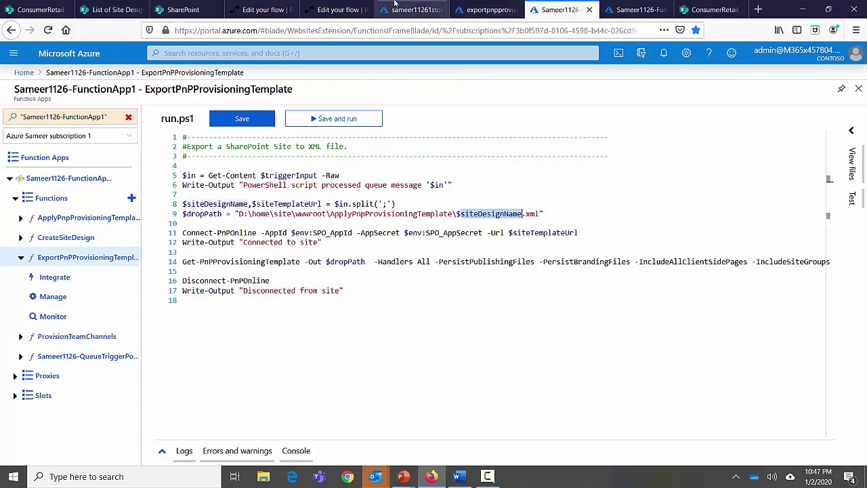
click(262, 11)
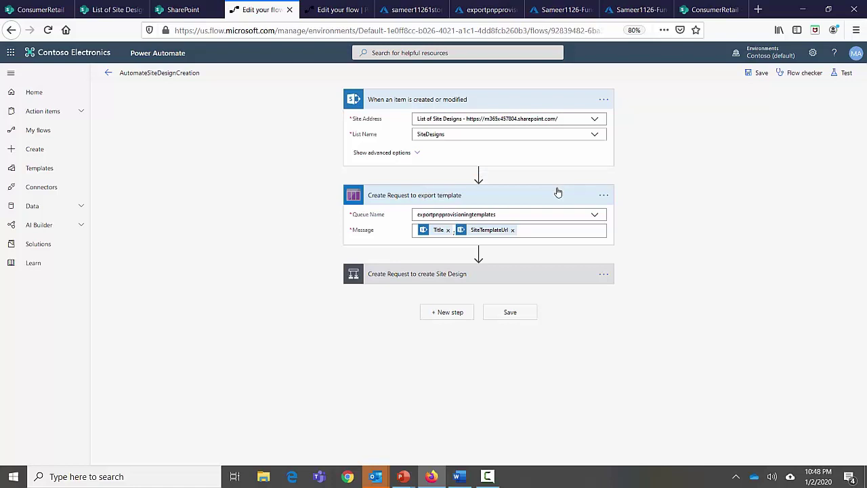
click(447, 276)
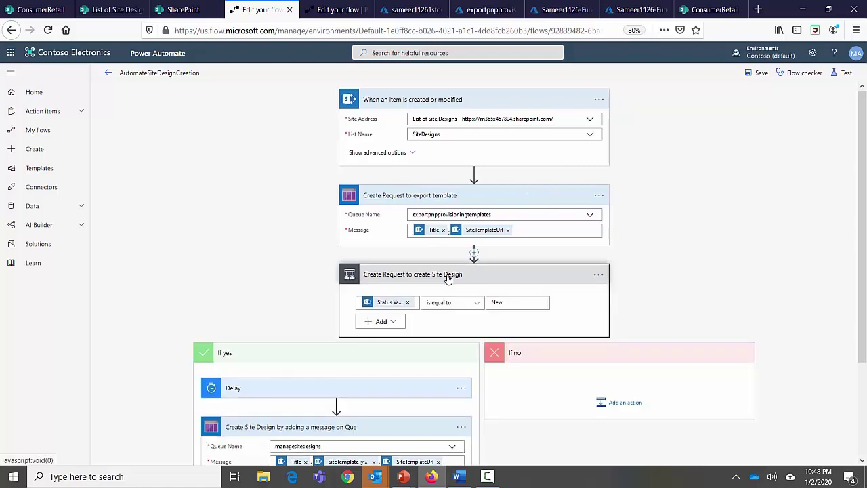
scroll(685, 264, down, 2)
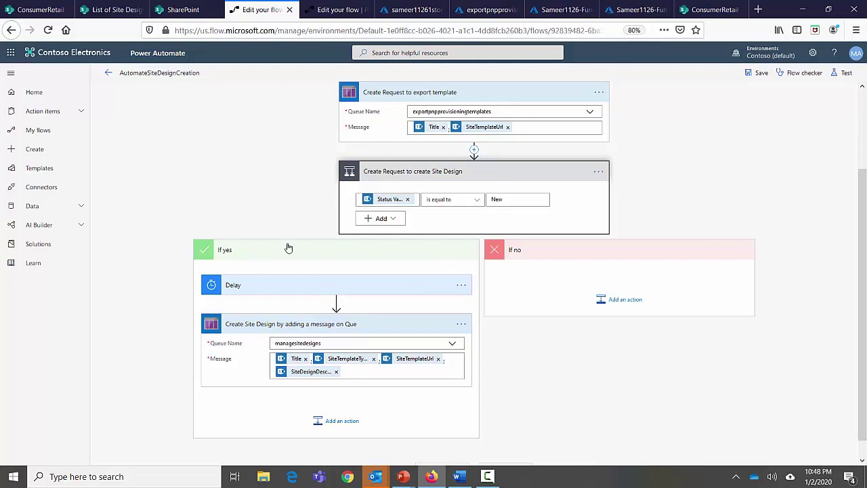
click(285, 294)
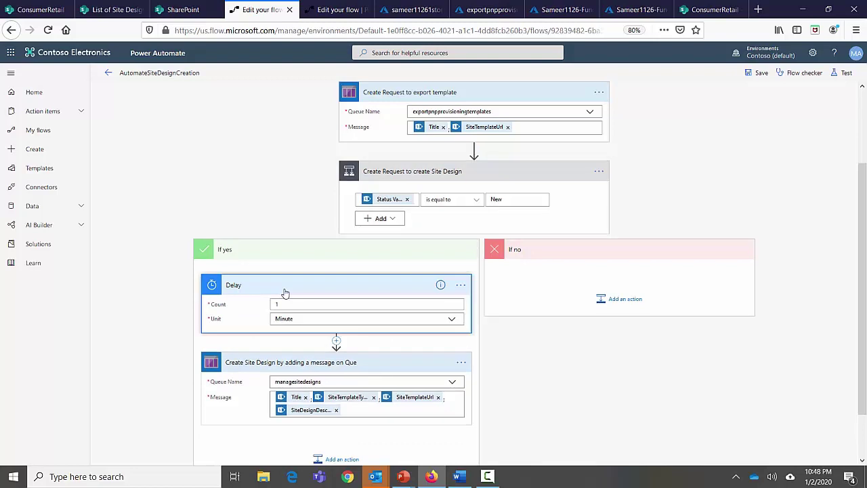
click(285, 290)
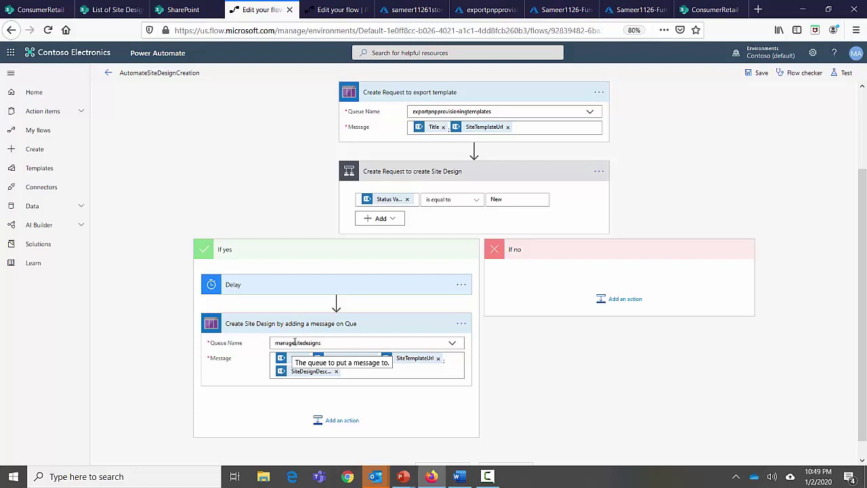
click(385, 345)
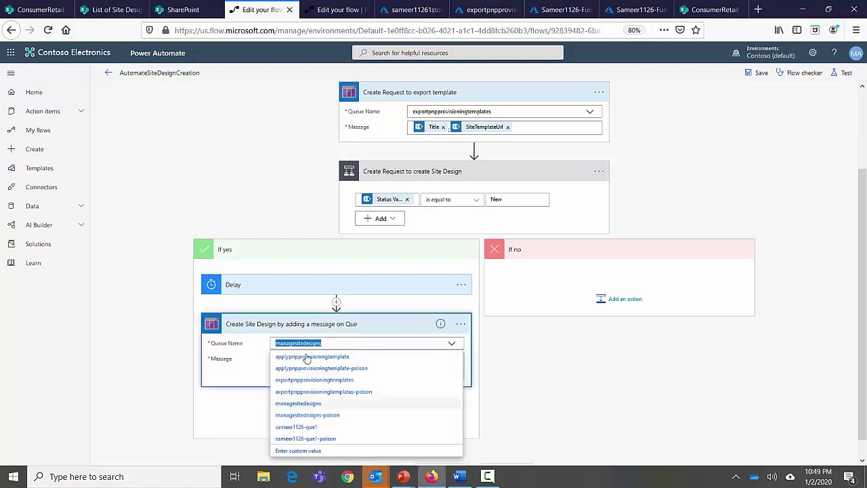
click(576, 401)
- Inspect the managesitedesigns queue among the sameer11261storagegroup storage account's queues in the Azure portal
click(561, 12)
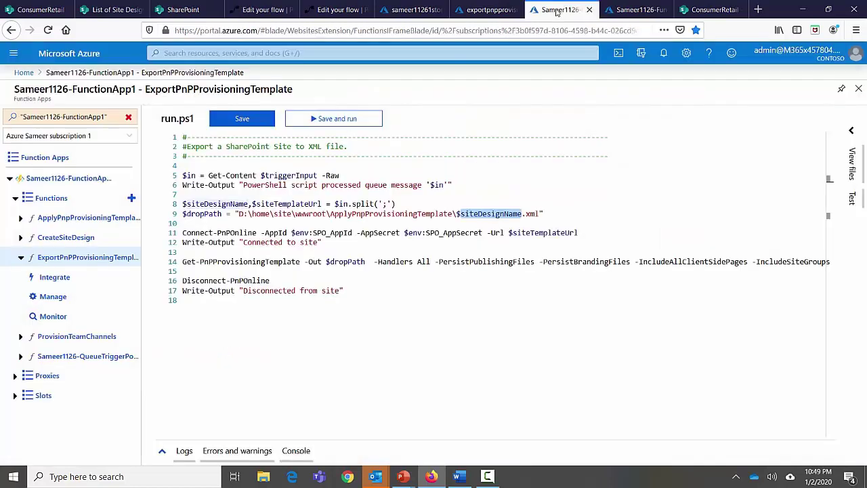
click(479, 11)
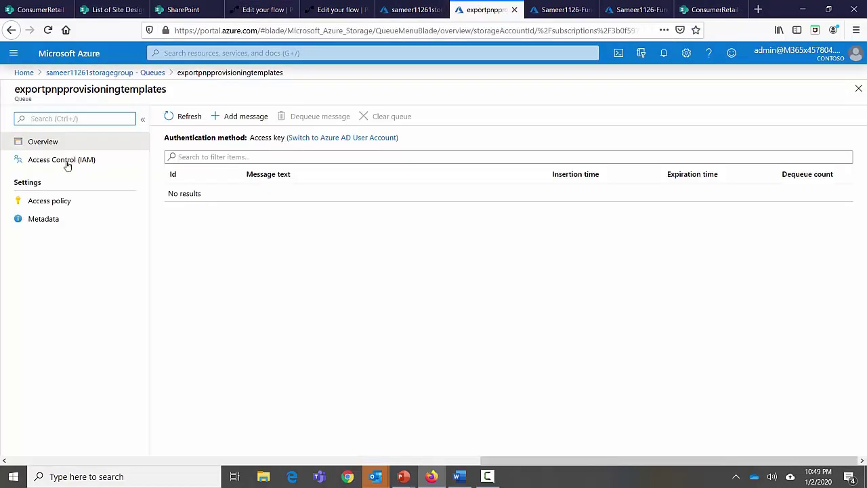
click(131, 74)
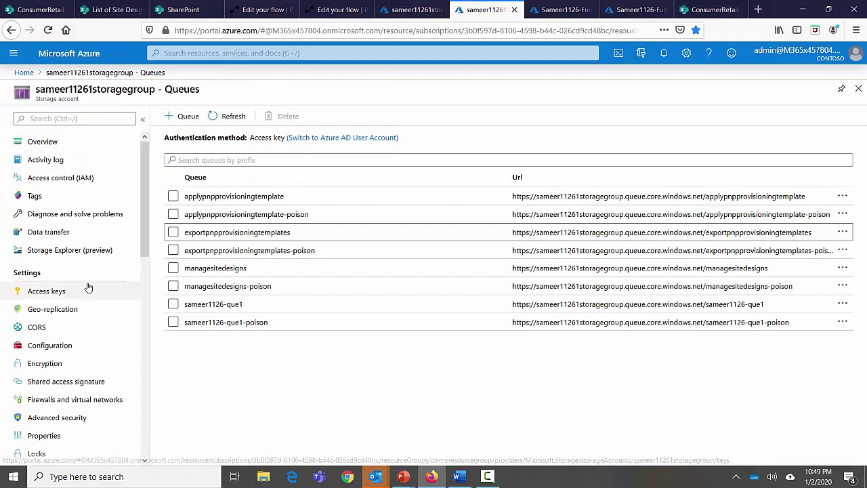
scroll(83, 273, down, 1)
scroll(82, 274, up, 1)
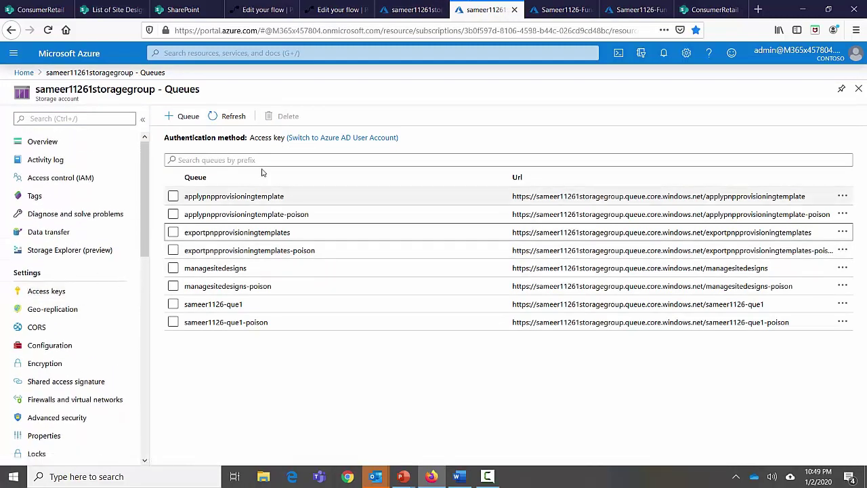
click(202, 269)
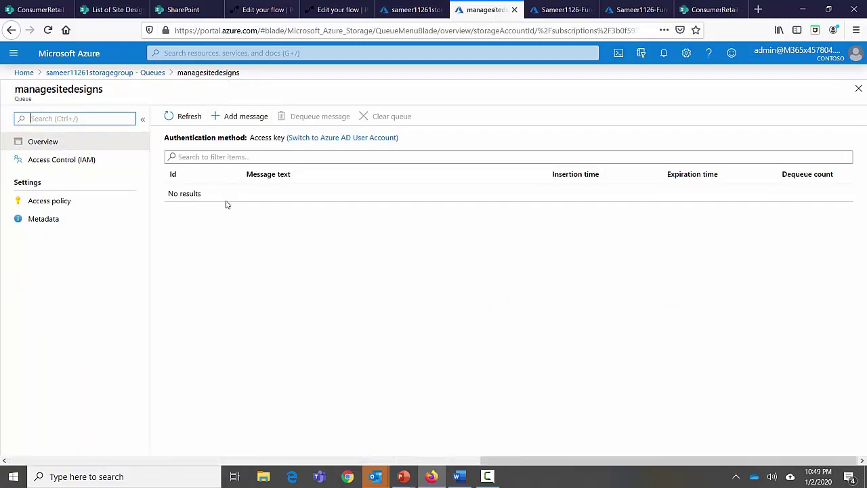
- Examine how the CreateSiteDesign function's run.ps1 reads the queue message, connects to the tenant and splits the message into variables
click(628, 15)
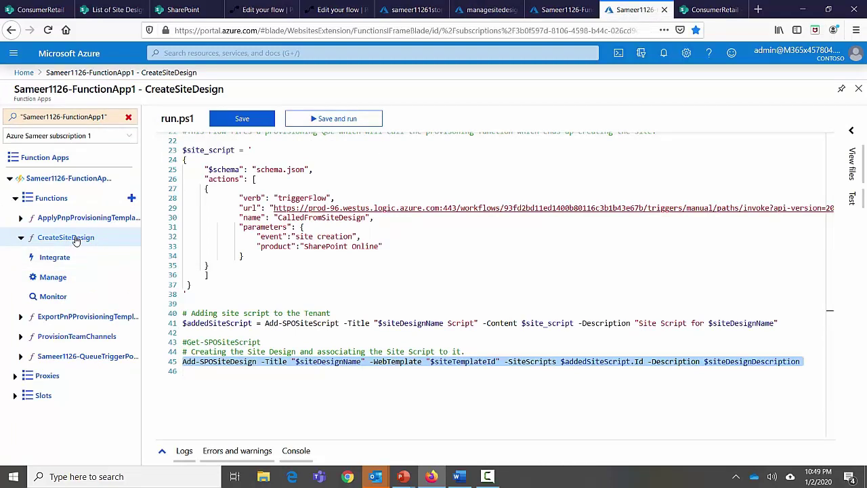
click(316, 310)
scroll(316, 310, up, 5)
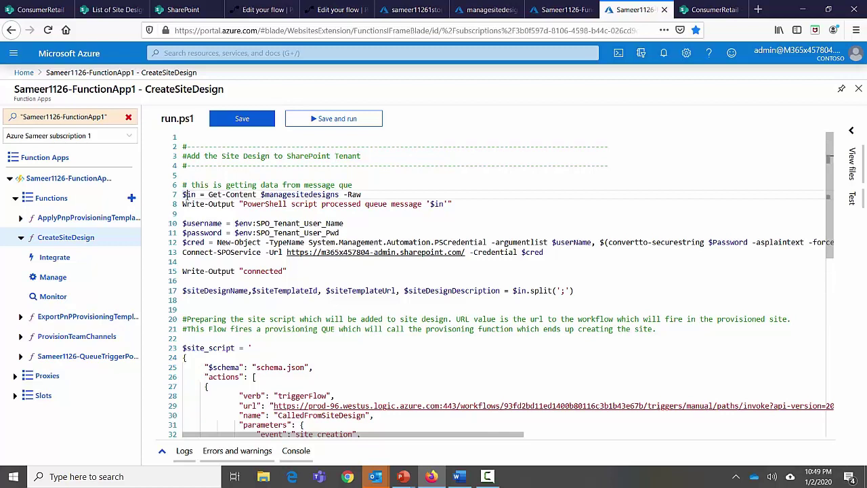
triple_click(184, 196)
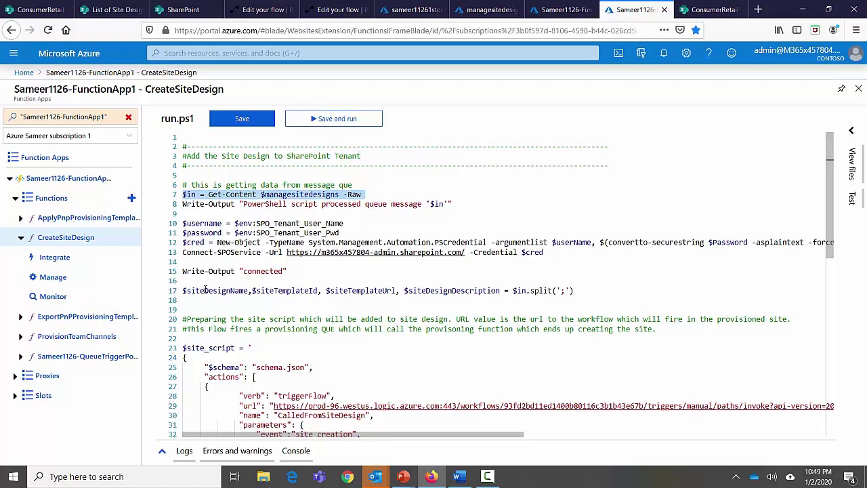
scroll(330, 300, down, 2)
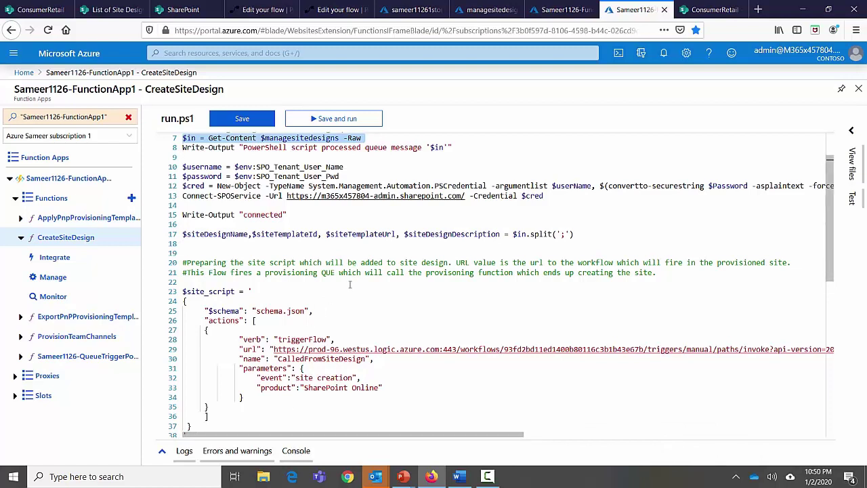
scroll(354, 293, down, 1)
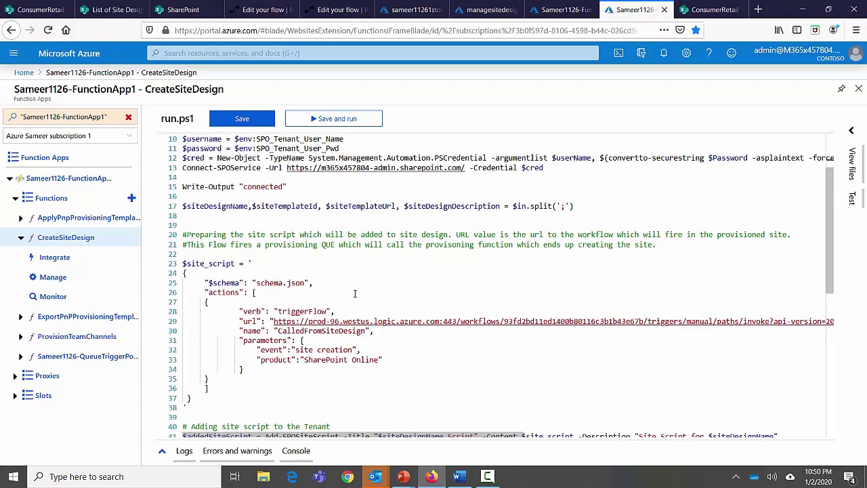
scroll(354, 293, down, 1)
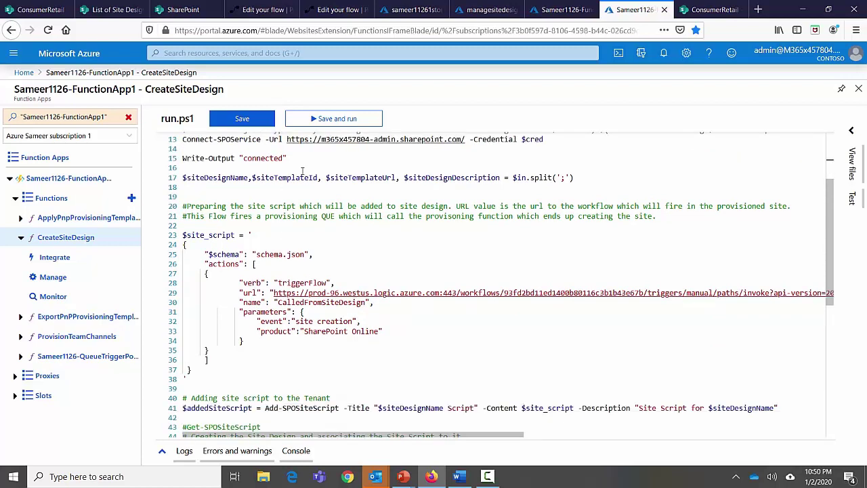
- Examine the site script's triggerFlow action and URL, and the Add-SPOSiteDesign command in the CreateSiteDesign script
double_click(224, 264)
double_click(218, 263)
click(310, 293)
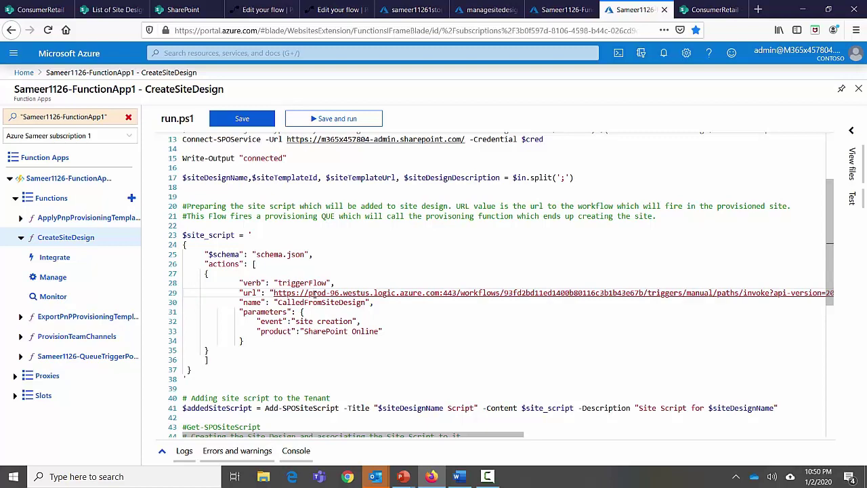
scroll(313, 292, down, 3)
scroll(308, 288, up, 2)
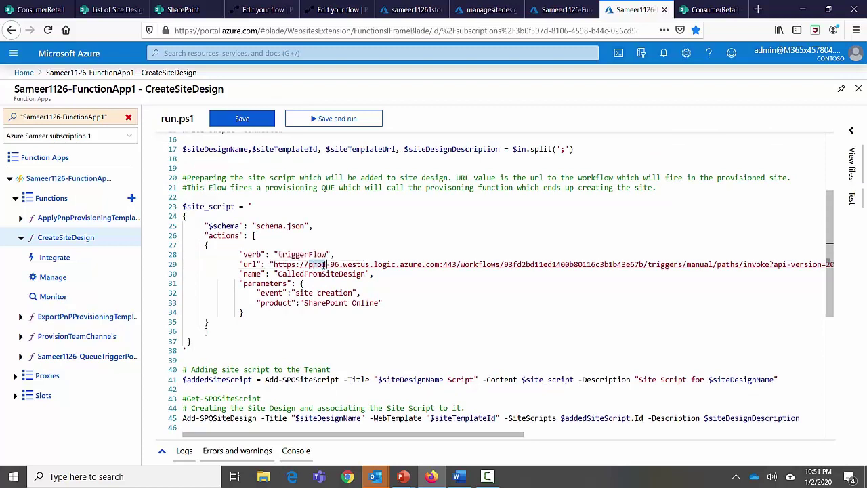
triple_click(324, 264)
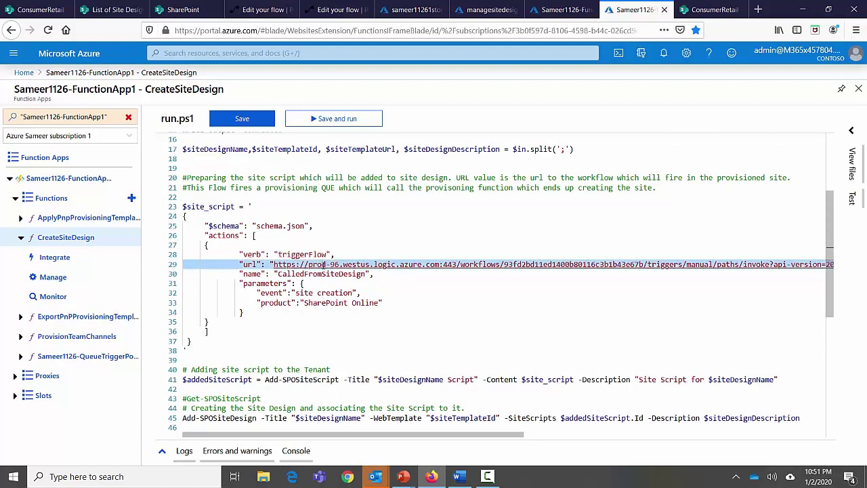
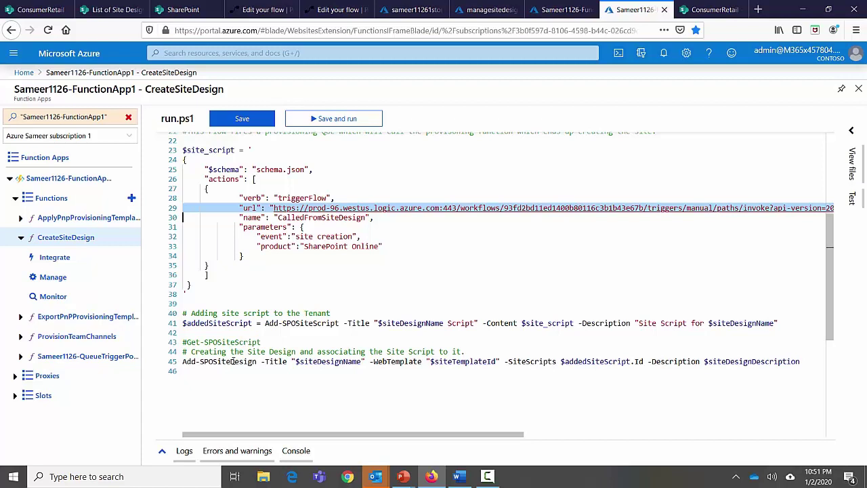
triple_click(232, 361)
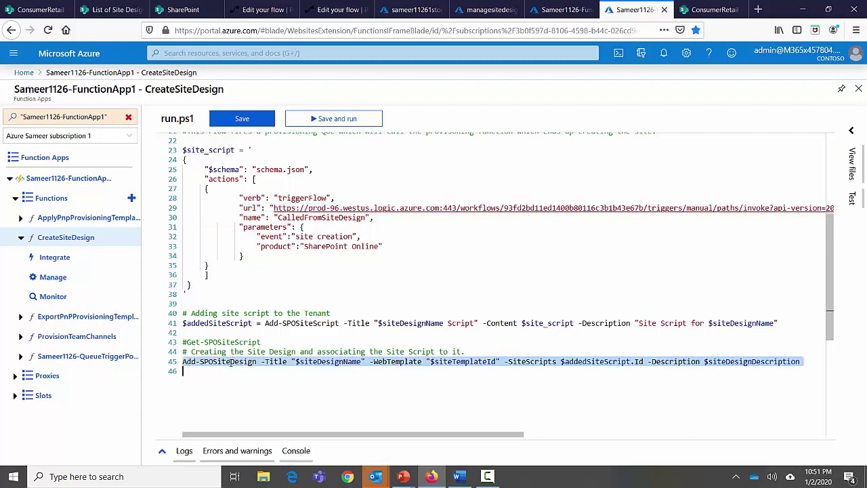
- Recheck the Retail Site list item and inspect the queue name in the CreateSiteDesign function's Azure Queue Storage trigger
click(110, 11)
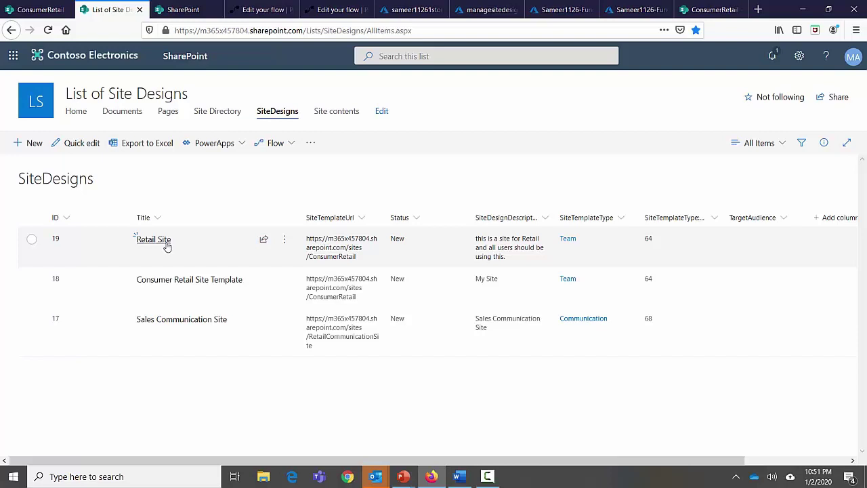
click(182, 9)
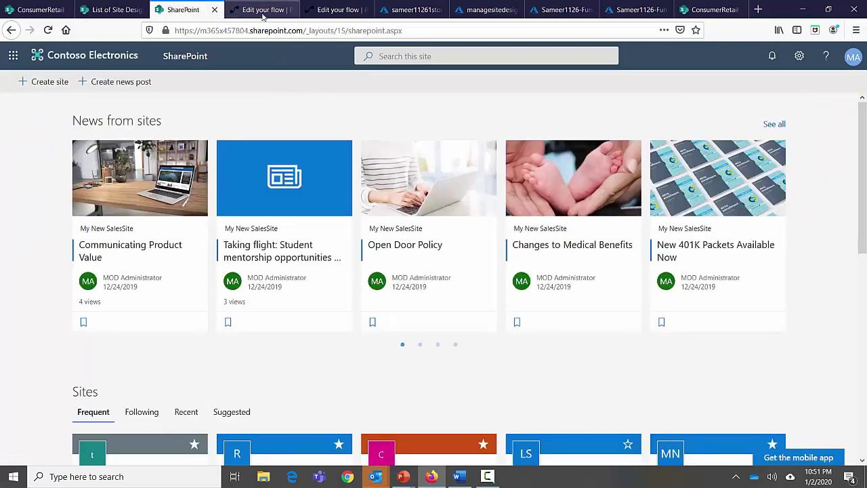
click(633, 10)
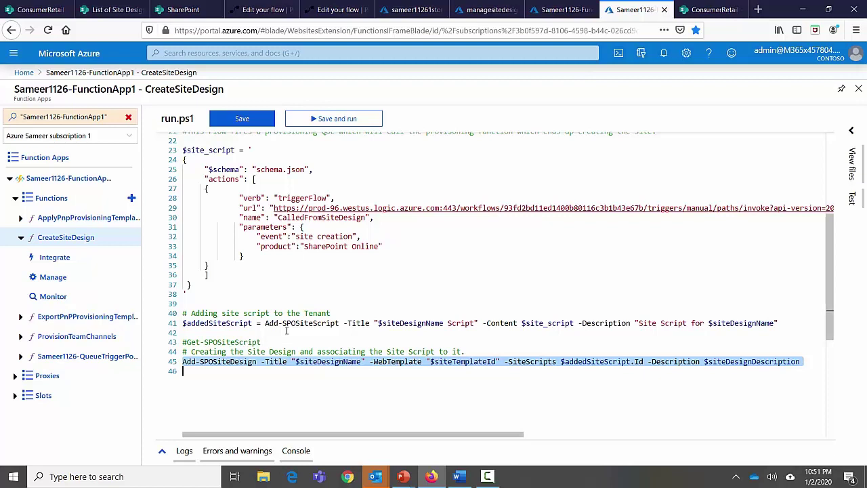
click(61, 283)
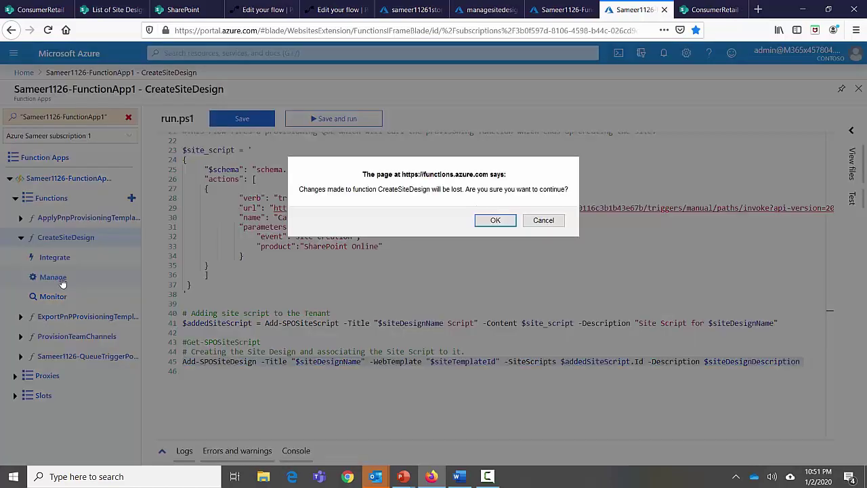
click(495, 221)
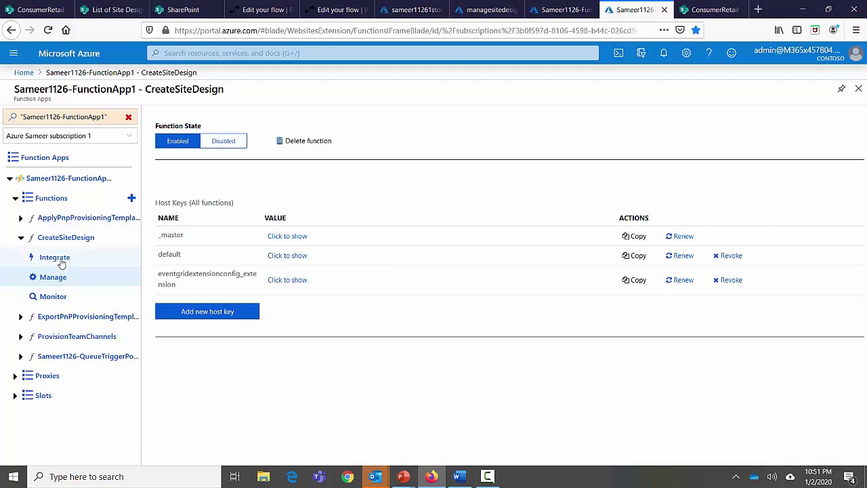
click(60, 261)
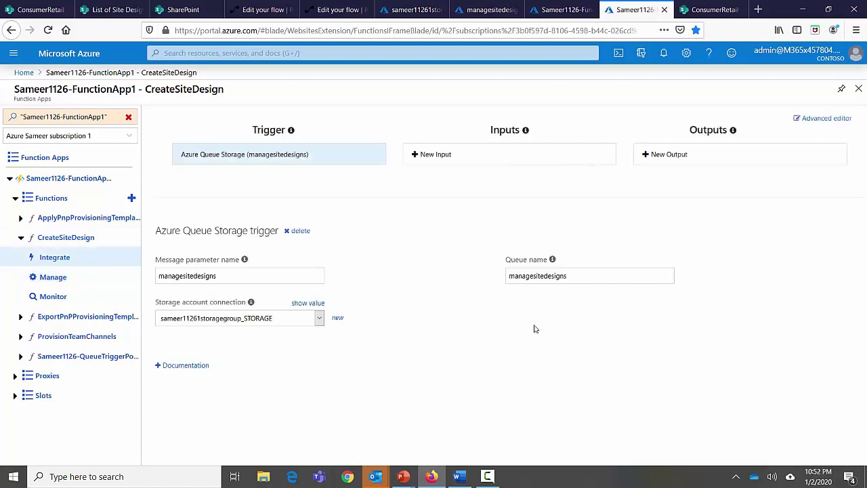
double_click(533, 276)
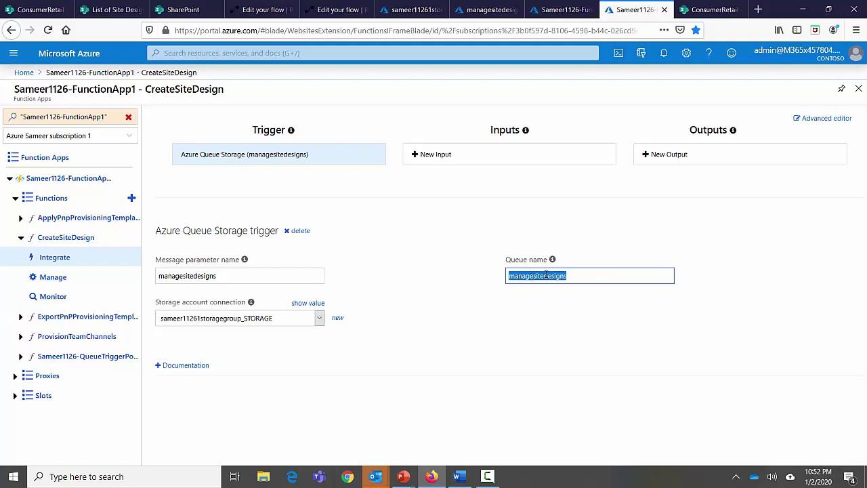
- Start a new SharePoint team site and choose the Retail Site design for it
key(ctrl+3)
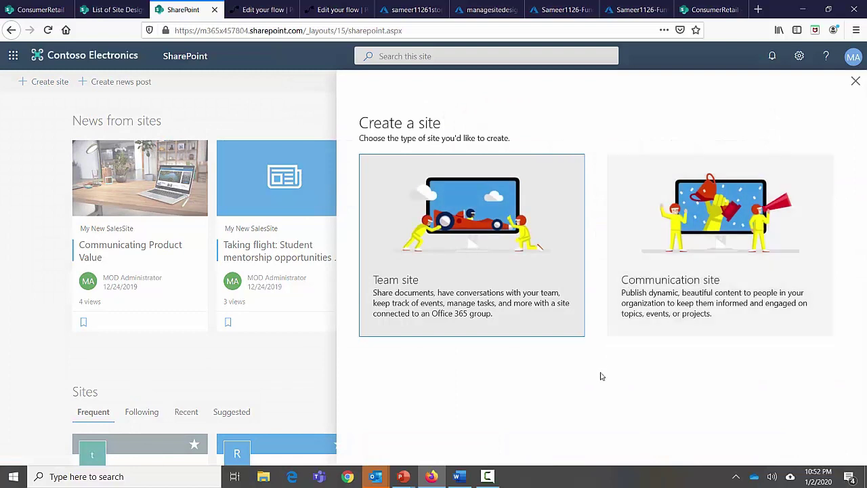
click(465, 226)
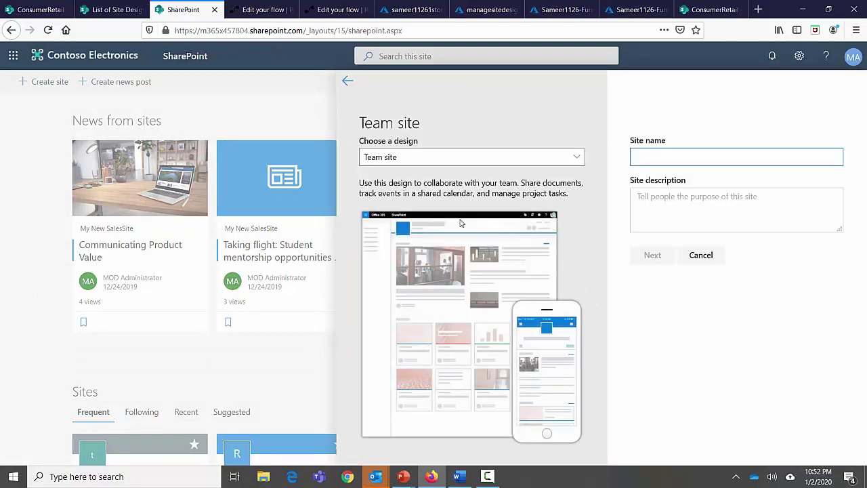
click(429, 160)
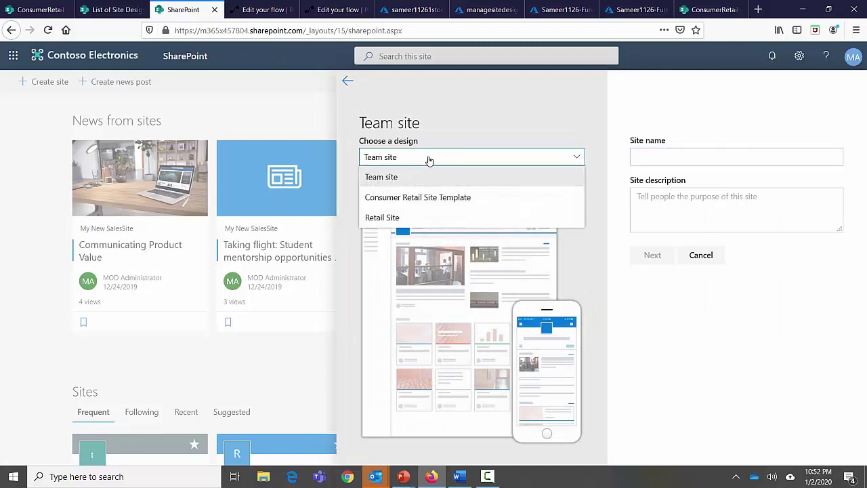
click(382, 217)
- Name the site My Retail Site, keep the default privacy and language, and finish creating it without additional owners or members
click(692, 158)
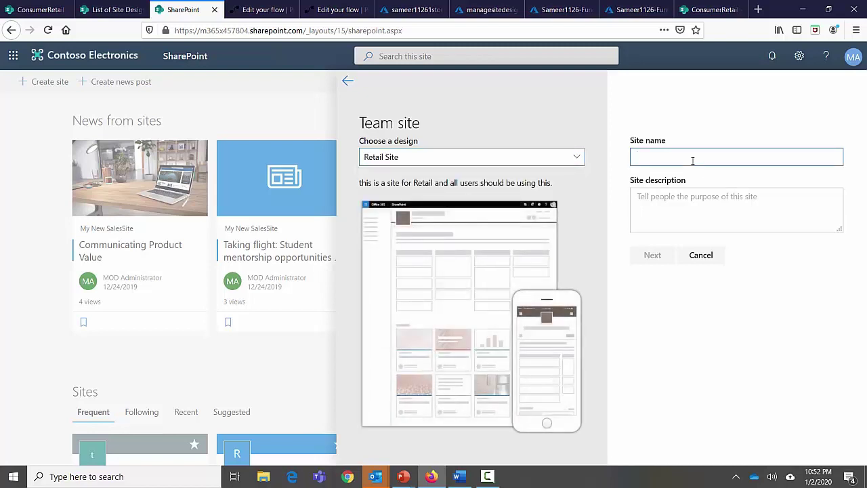
text(My)
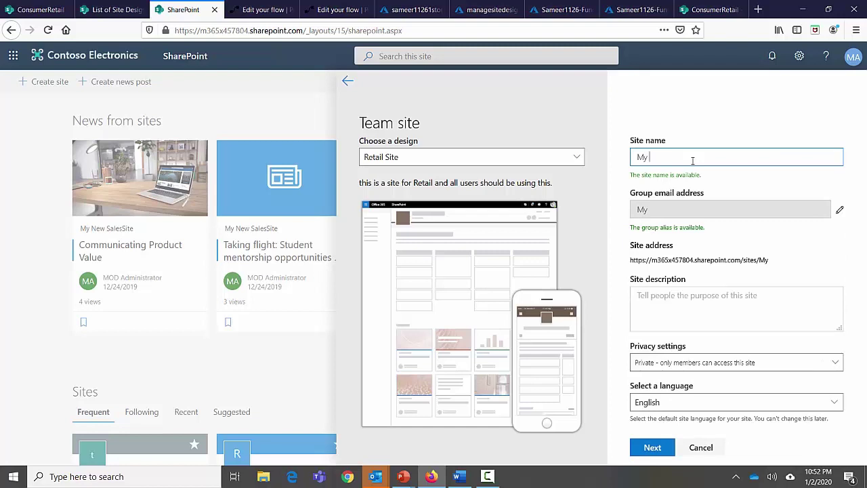
text( Retail Site)
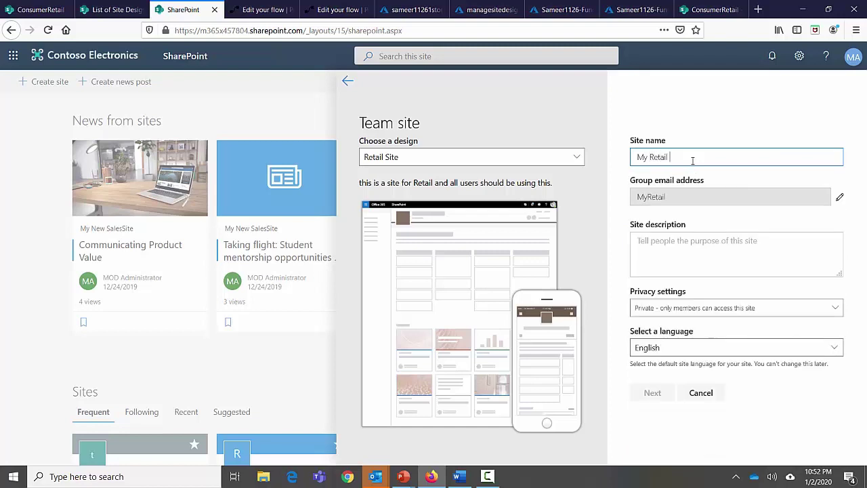
triple_click(691, 157)
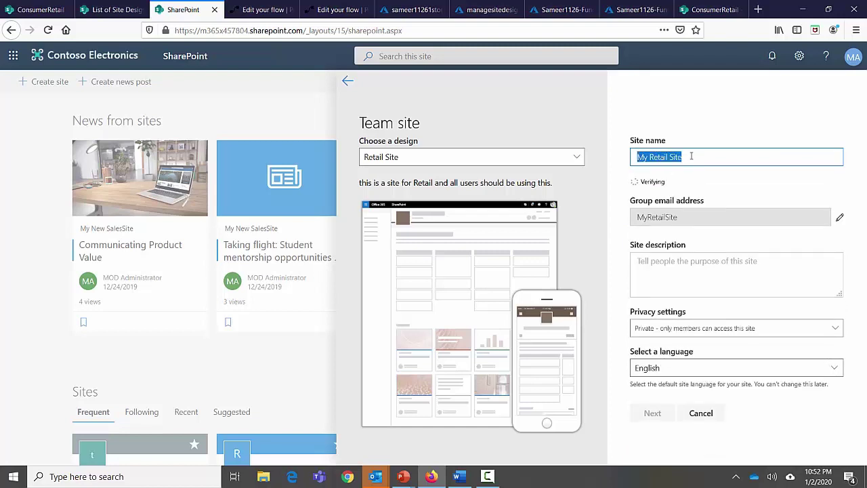
click(651, 450)
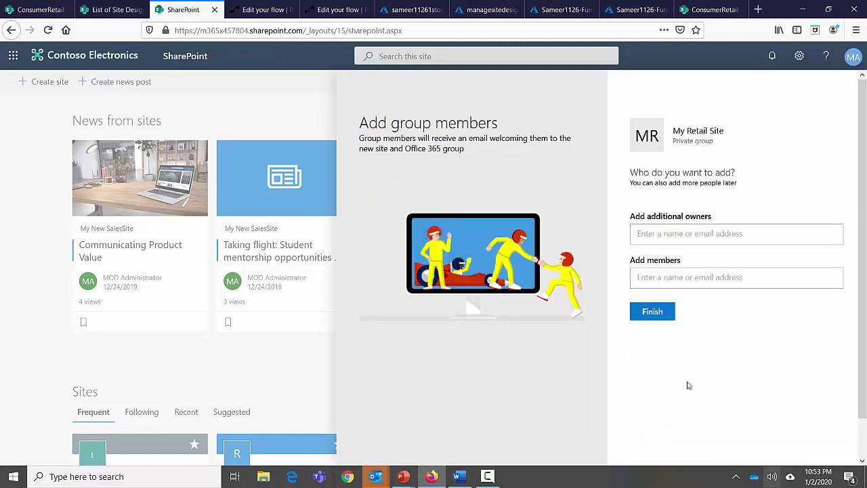
click(650, 311)
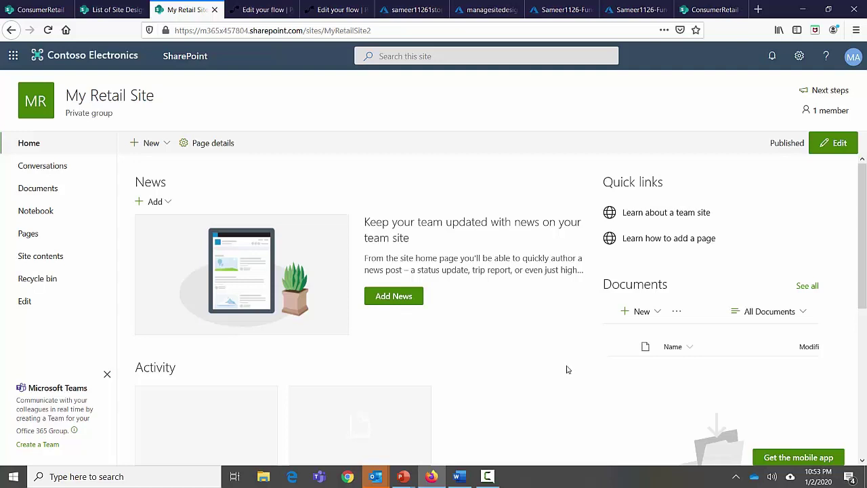
- Review the contents of My Retail Site and open its Products list
key(alt+Tab)
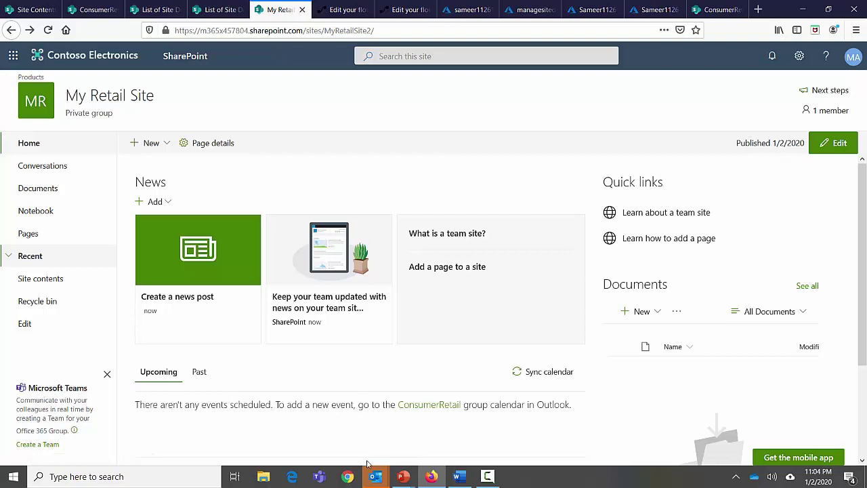
click(799, 56)
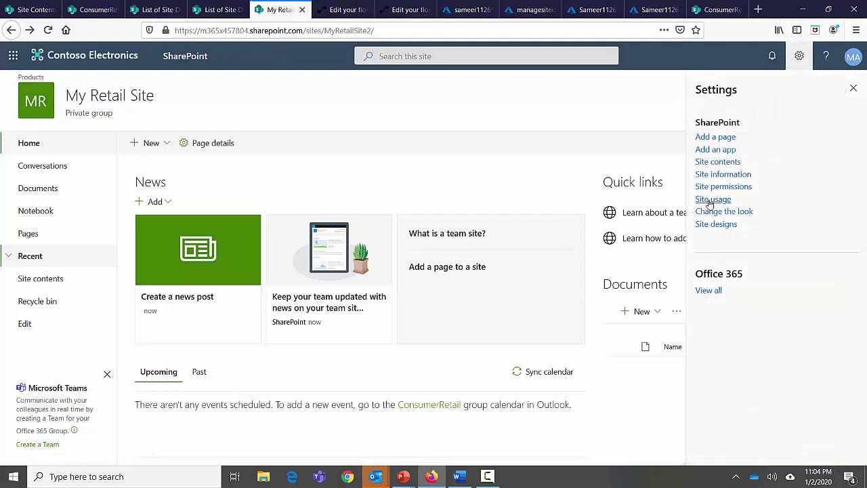
click(718, 161)
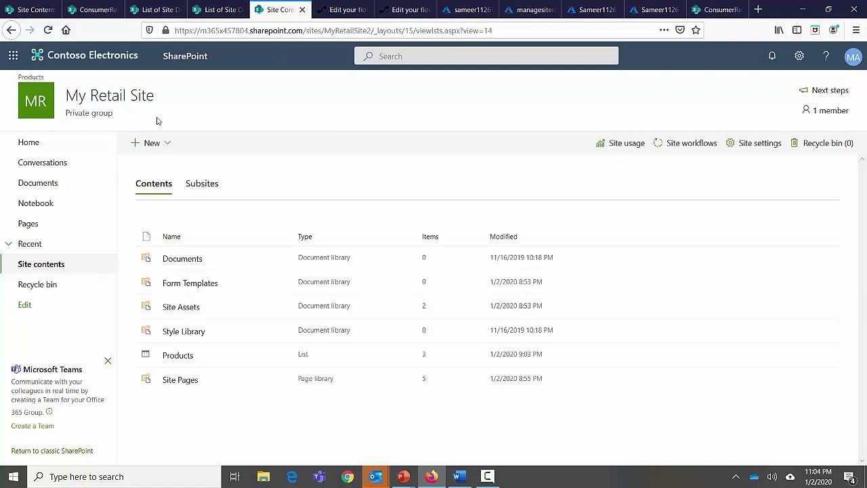
click(30, 77)
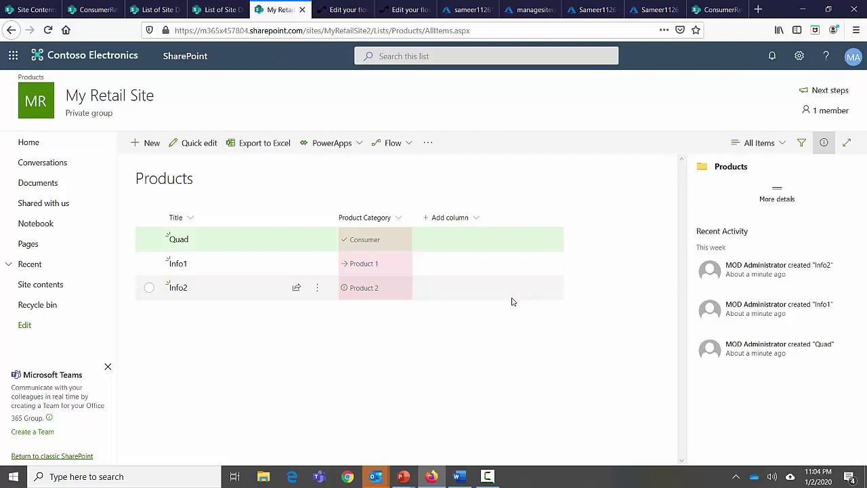
- Examine the JSON formatting of the Products list's All Items view and close it without saving
click(428, 143)
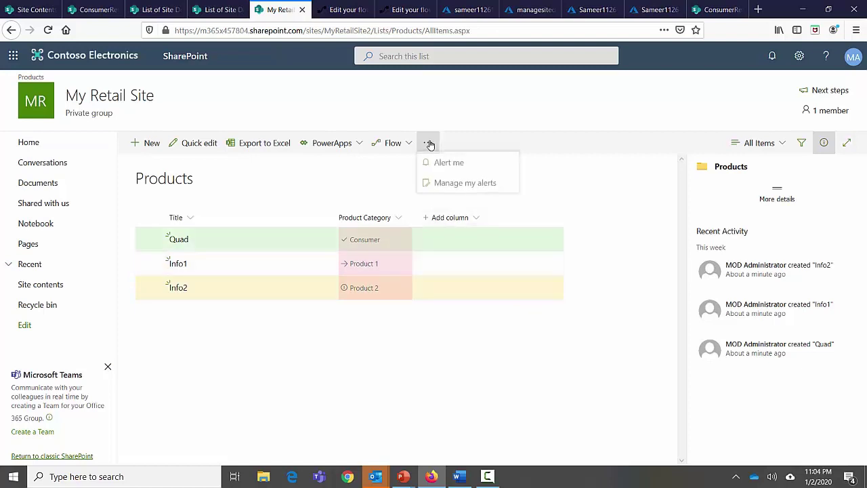
click(730, 187)
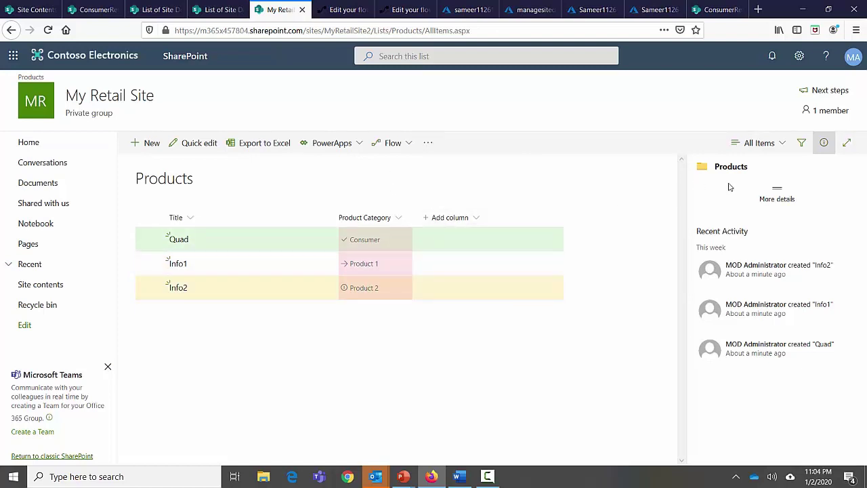
click(757, 143)
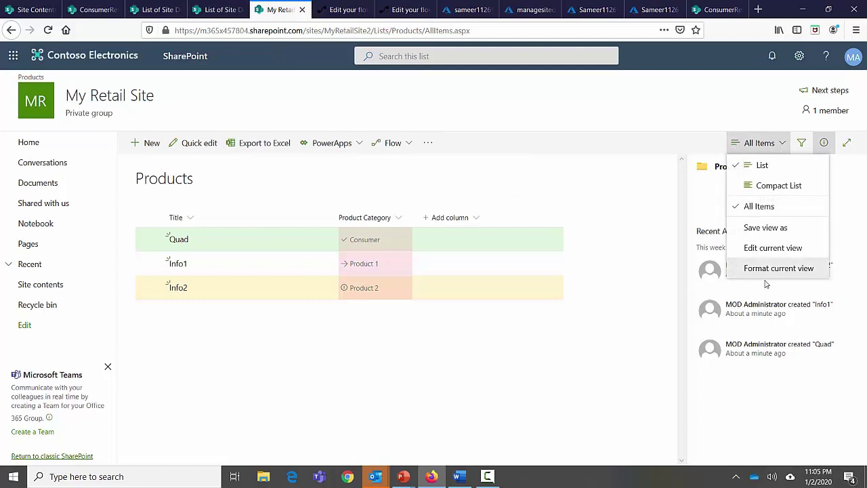
click(766, 269)
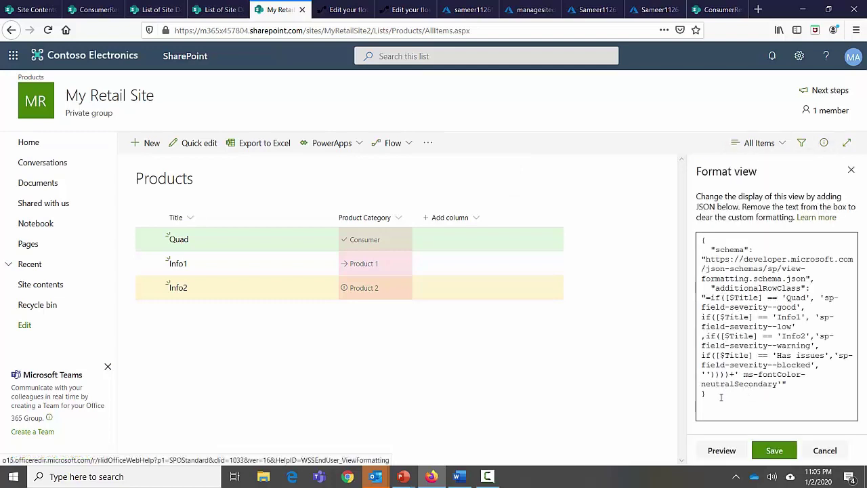
click(720, 398)
key(ctrl+a)
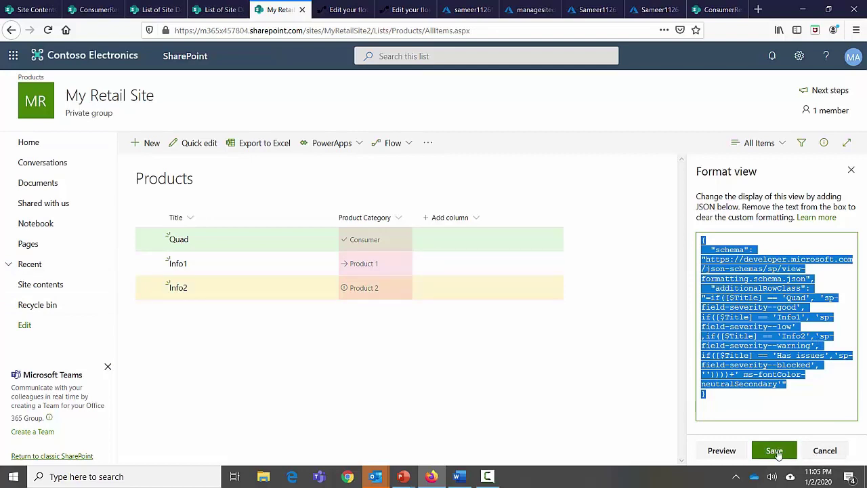
click(825, 451)
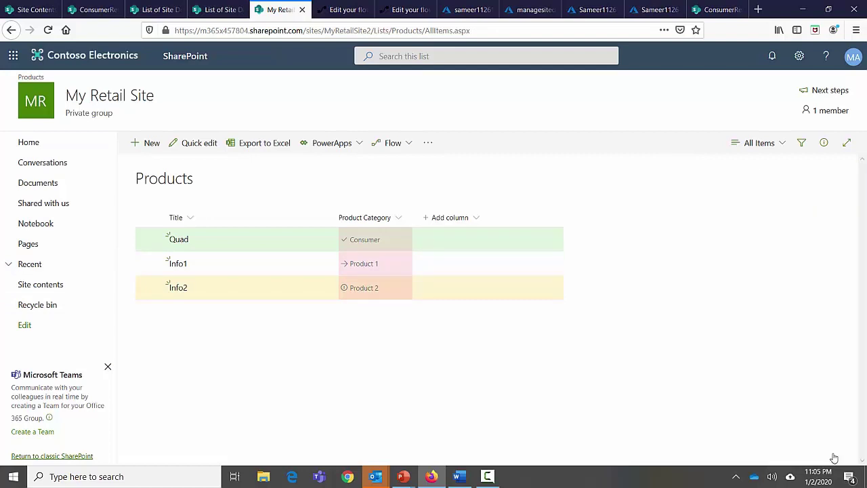